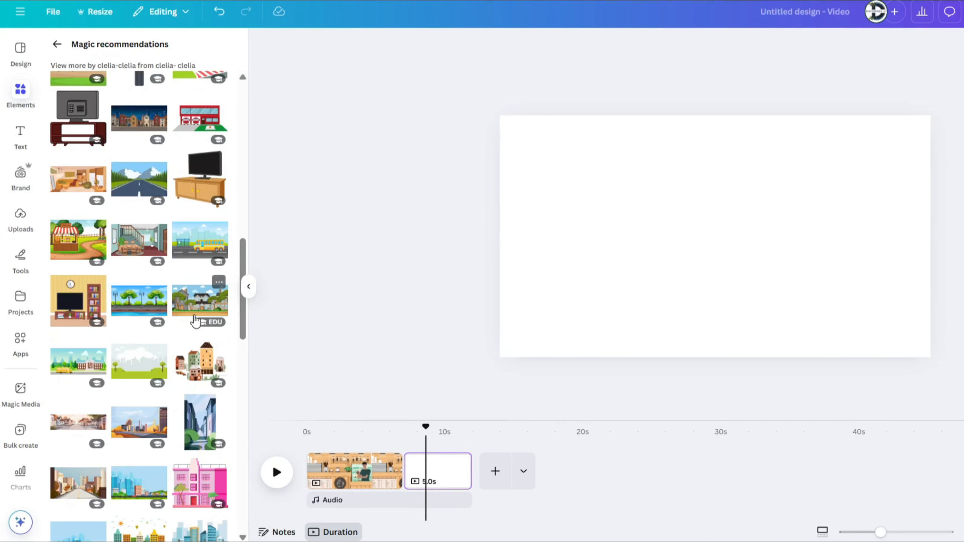
Step: Add the street scene with houses and trees to the blank page and enlarge it to cover the whole page
{"action": "left_click", "coordinate": [195, 311]}
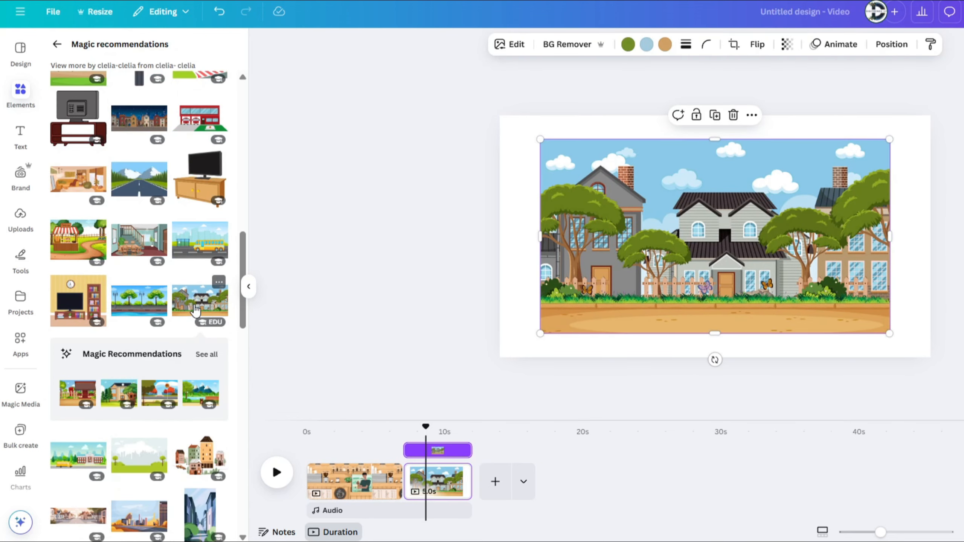
{"action": "left_click_drag", "start_coordinate": [664, 285], "coordinate": [619, 244]}
{"action": "left_click_drag", "start_coordinate": [845, 293], "coordinate": [957, 356]}
{"action": "left_click_drag", "start_coordinate": [739, 246], "coordinate": [720, 248]}
Step: Search the graphics for "walking" and filter the results to animated ones
{"action": "left_click", "coordinate": [57, 44]}
{"action": "double_click", "coordinate": [115, 50]}
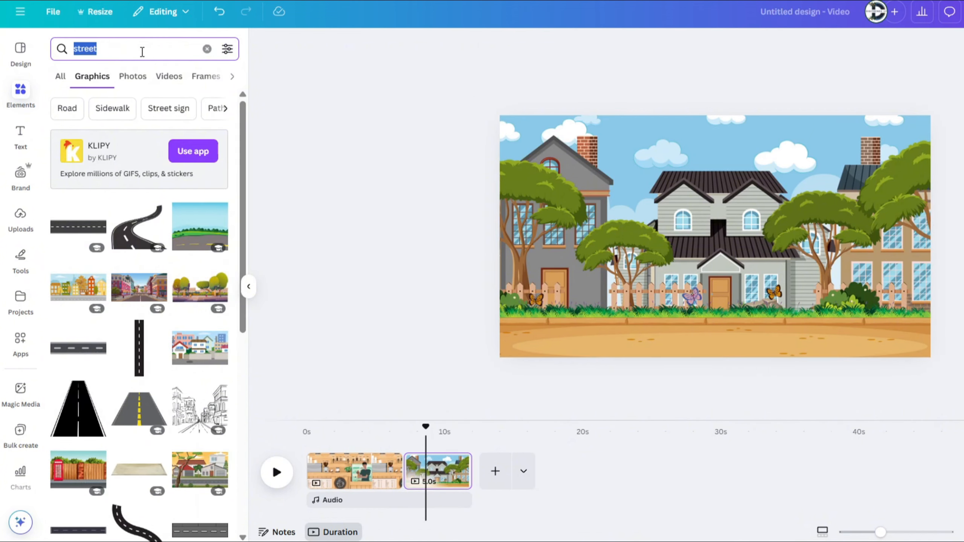
{"action": "type", "text": "walking"}
{"action": "key", "text": "Return"}
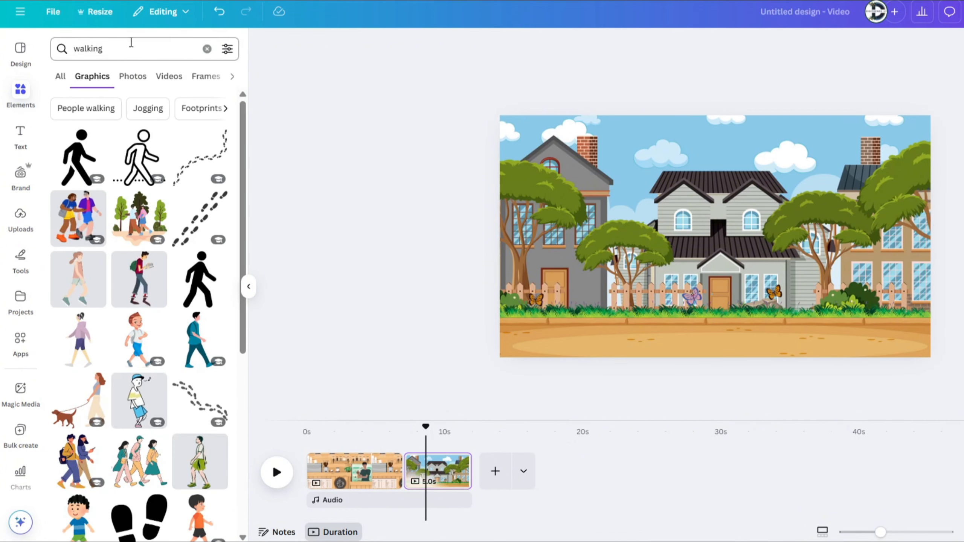
{"action": "left_click", "coordinate": [228, 51]}
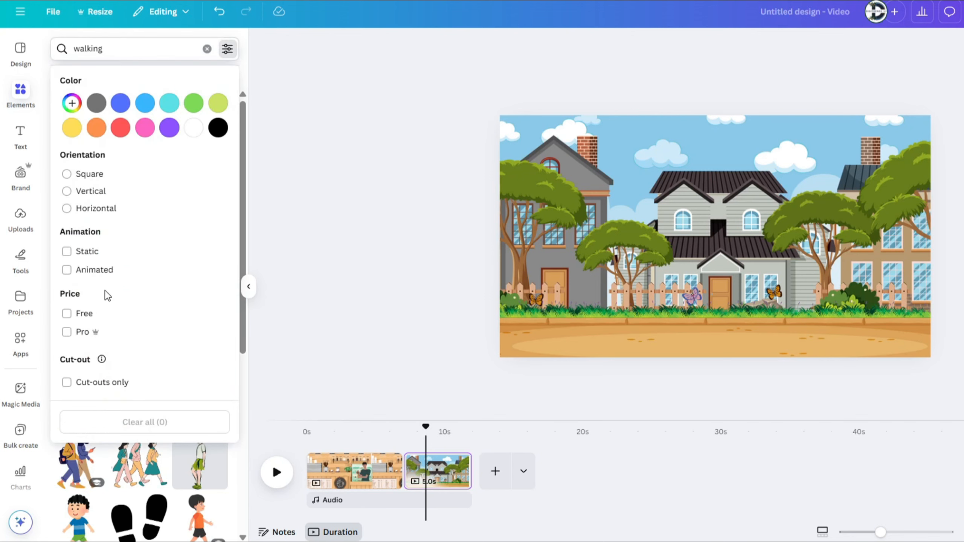
{"action": "left_click", "coordinate": [318, 241]}
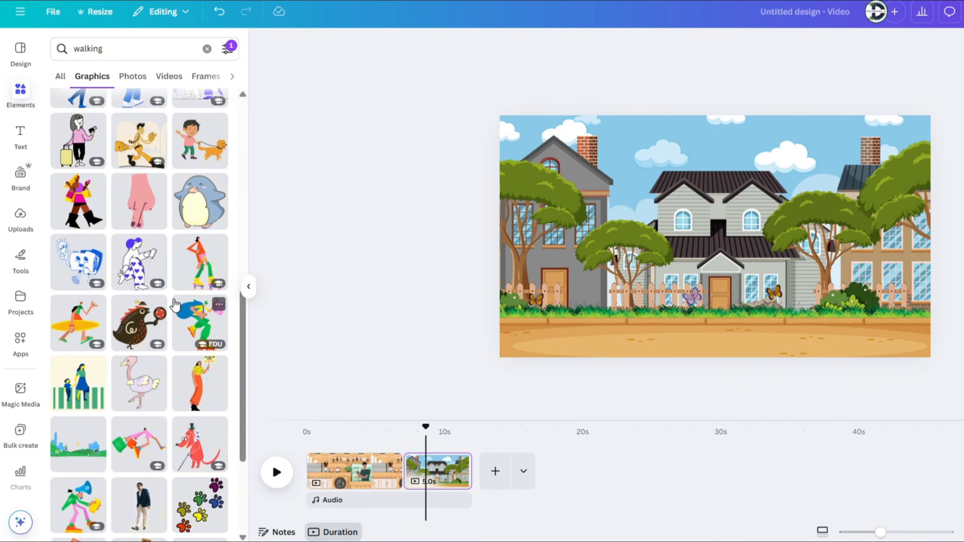
Step: Add the animated surfboard carrier, scale it down and place it partly off the page's left edge at street level
{"action": "left_click", "coordinate": [78, 323]}
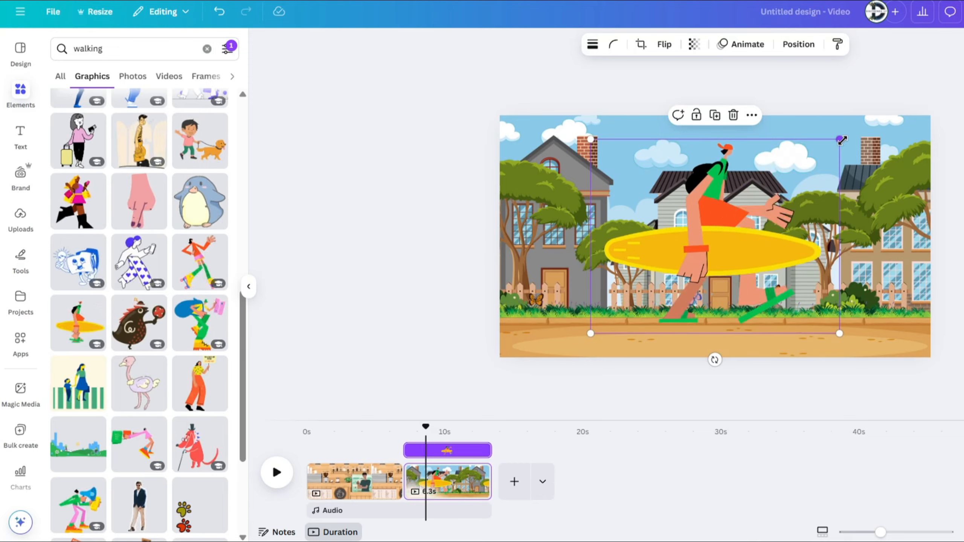
{"action": "left_click_drag", "start_coordinate": [839, 139], "coordinate": [770, 224]}
{"action": "left_click_drag", "start_coordinate": [675, 266], "coordinate": [576, 308]}
{"action": "left_click_drag", "start_coordinate": [662, 243], "coordinate": [602, 282]}
{"action": "left_click_drag", "start_coordinate": [575, 313], "coordinate": [539, 294]}
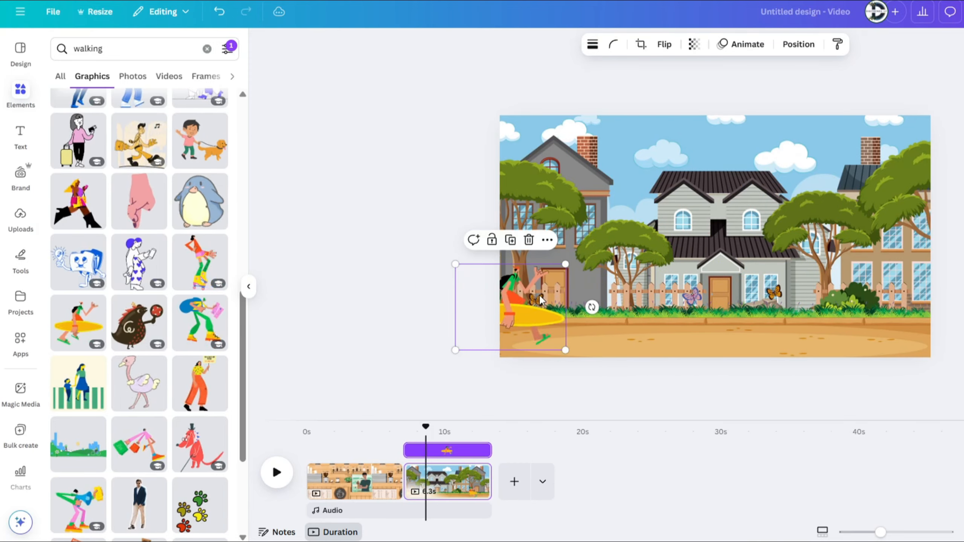
Step: Create a custom animation that moves the surfboard carrier straight across the page past its right edge, using the Steady movement style
{"action": "left_click", "coordinate": [737, 53]}
{"action": "left_click", "coordinate": [175, 195]}
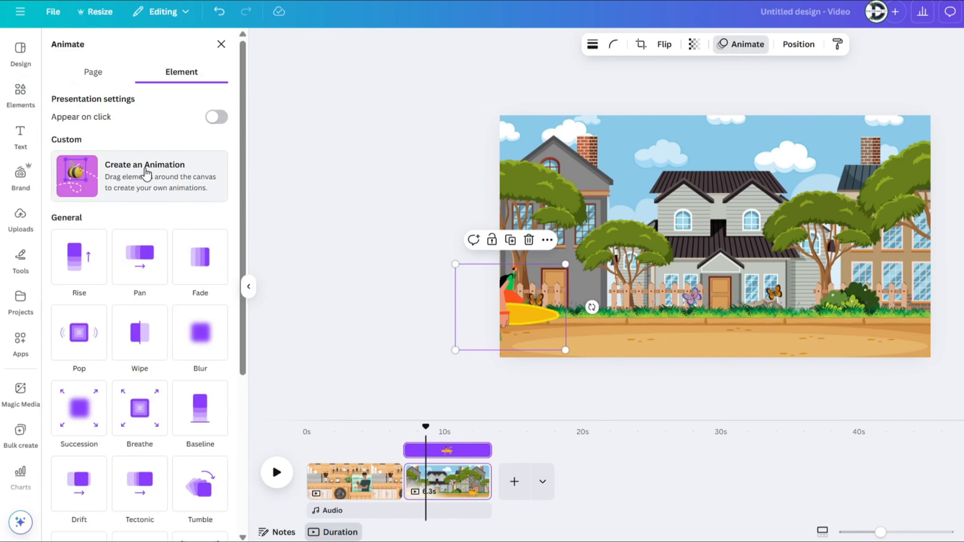
{"action": "left_click_drag", "start_coordinate": [507, 297], "coordinate": [579, 296]}
{"action": "left_click_drag", "start_coordinate": [708, 285], "coordinate": [839, 284]}
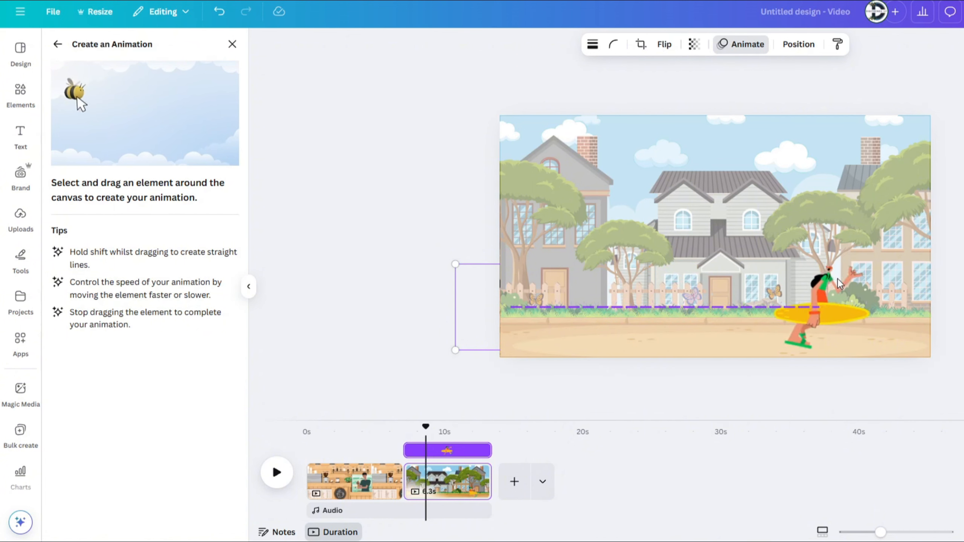
{"action": "left_click_drag", "start_coordinate": [946, 280], "coordinate": [948, 281]}
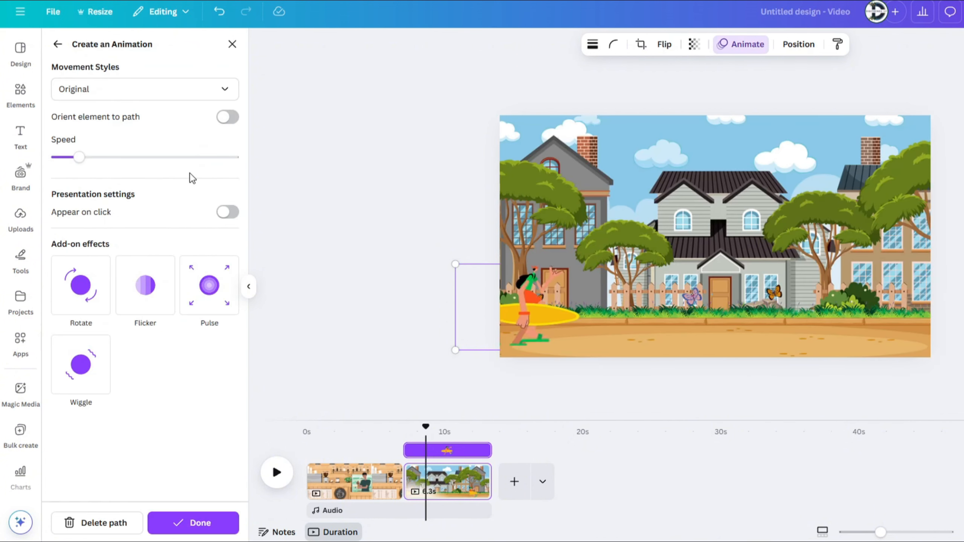
{"action": "left_click", "coordinate": [141, 95]}
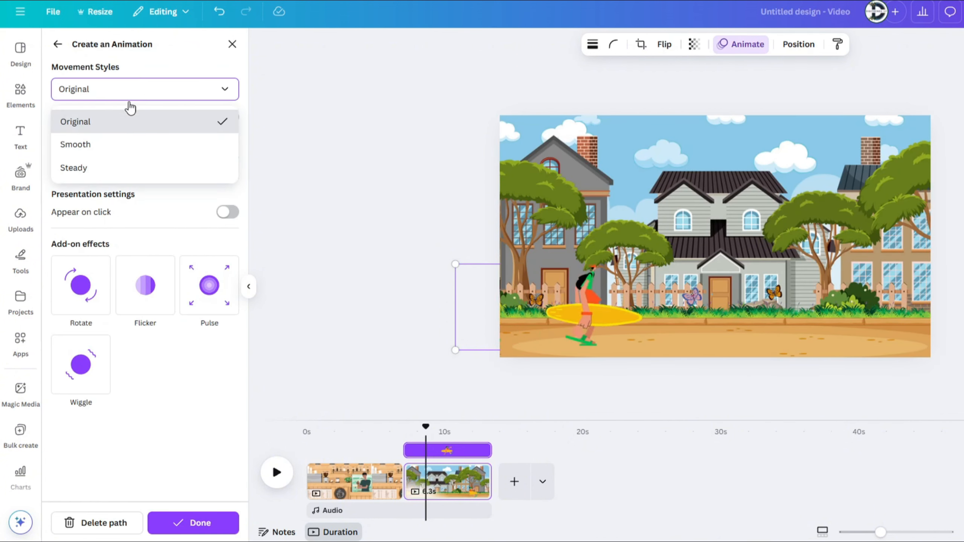
{"action": "left_click", "coordinate": [91, 171]}
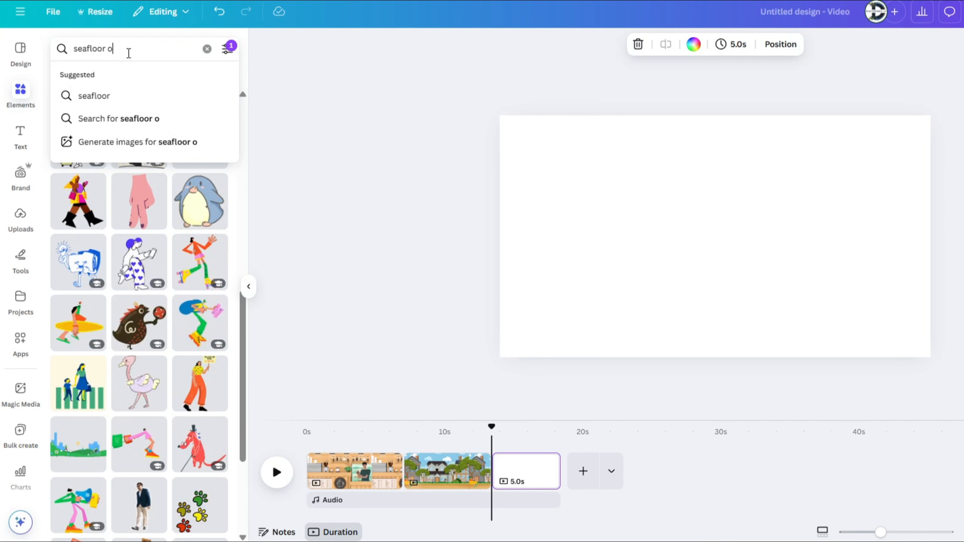
Step: Search the graphics for "seafloor ocean background" and add the tall blue coral reef illustration to the new page
{"action": "type", "text": "cean background"}
{"action": "key", "text": "Return"}
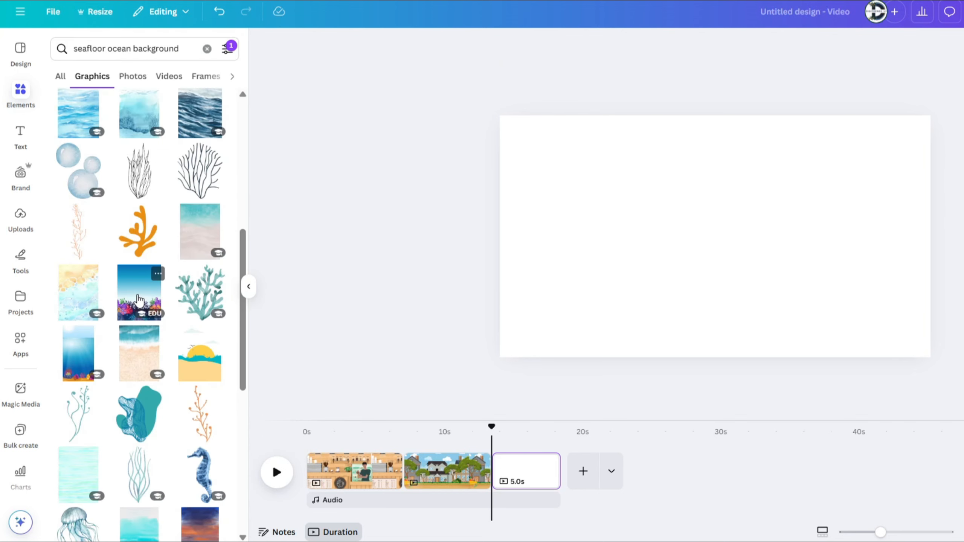
{"action": "left_click", "coordinate": [139, 299]}
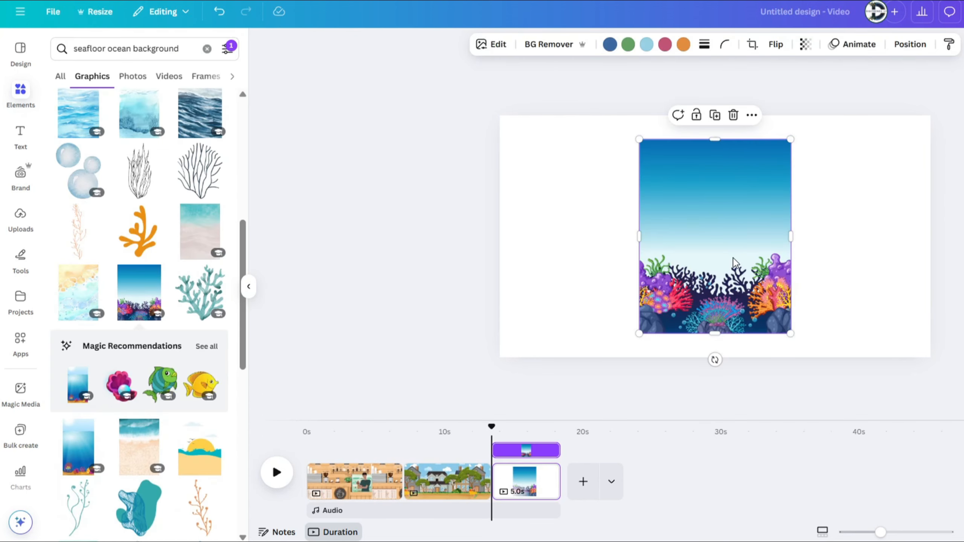
Step: Enlarge the coral reef illustration beyond the page width and align its top with the page so only open water fills it
{"action": "scroll", "coordinate": [732, 258], "scroll_direction": "down", "scroll_amount": 1}
{"action": "scroll", "coordinate": [733, 258], "scroll_direction": "down", "scroll_amount": 2}
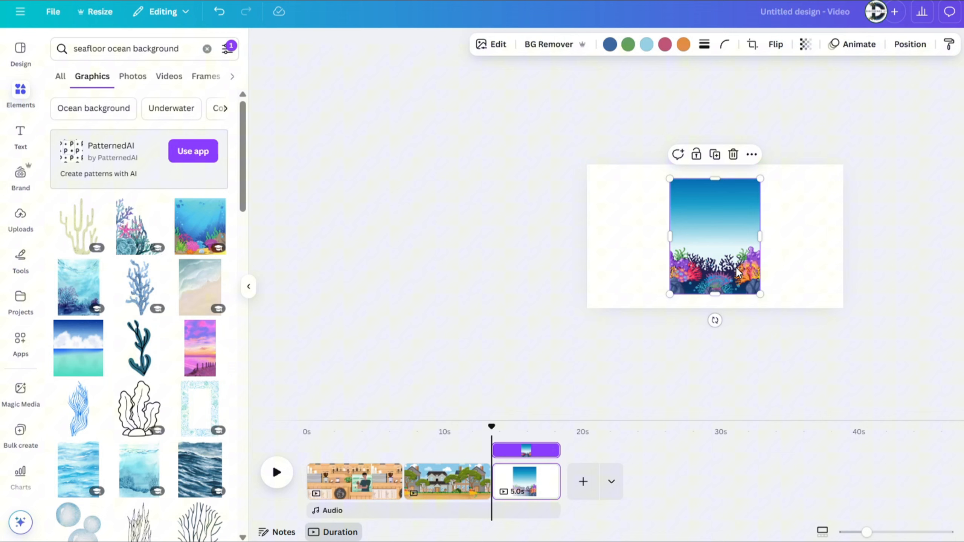
{"action": "left_click_drag", "start_coordinate": [736, 271], "coordinate": [955, 461]}
{"action": "left_click_drag", "start_coordinate": [841, 219], "coordinate": [857, 299]}
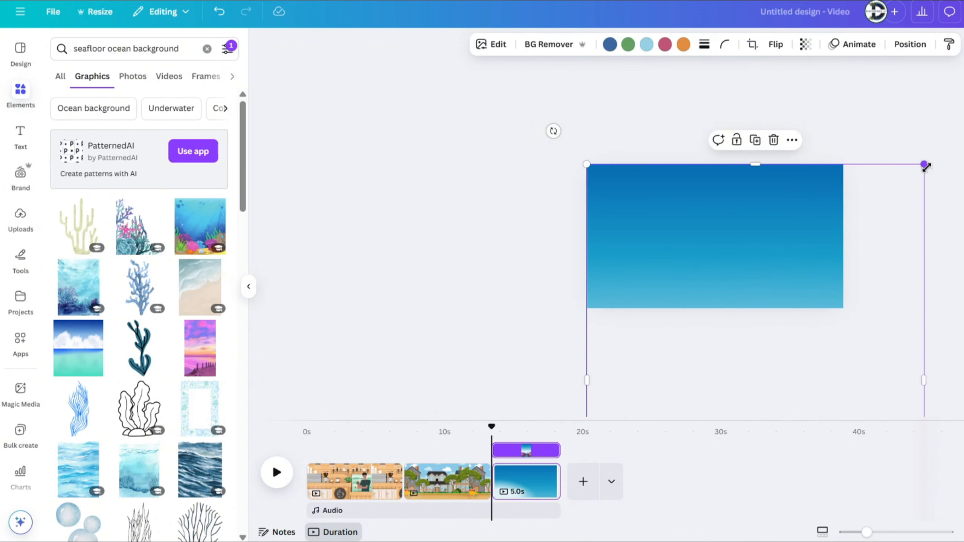
{"action": "left_click_drag", "start_coordinate": [927, 168], "coordinate": [876, 231]}
{"action": "left_click_drag", "start_coordinate": [791, 279], "coordinate": [794, 211]}
Step: Search the graphics for "scuba diver" and add a swimming diver to the ocean page
{"action": "triple_click", "coordinate": [122, 47]}
{"action": "type", "text": "scu"}
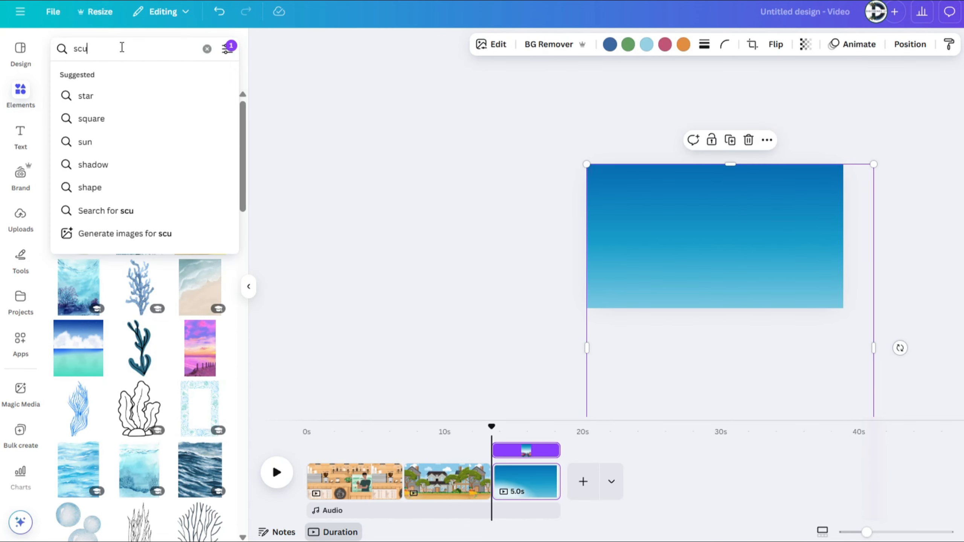
{"action": "type", "text": "ba diver"}
{"action": "key", "text": "Return"}
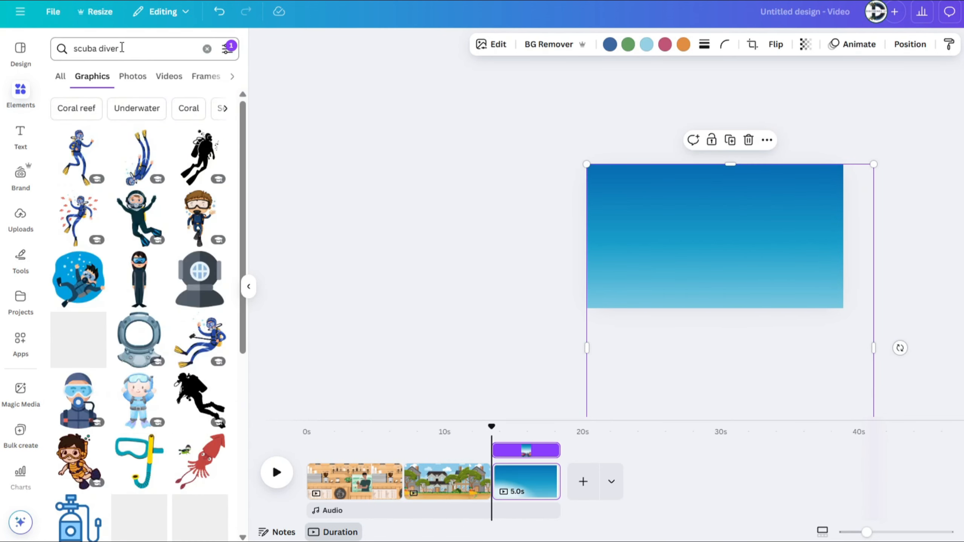
{"action": "scroll", "coordinate": [148, 368], "scroll_direction": "down", "scroll_amount": 10}
{"action": "left_click", "coordinate": [142, 363]}
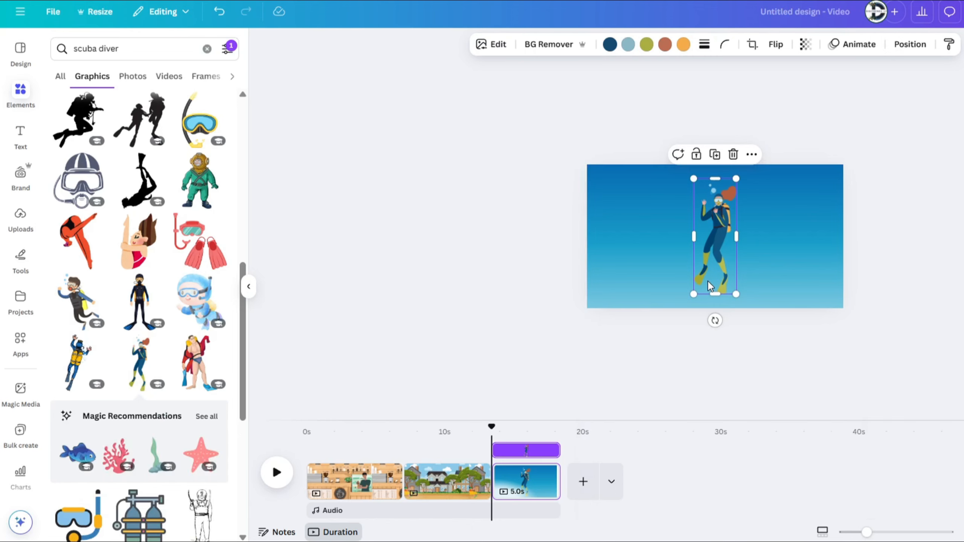
Step: Resize and tilt the diver diagonally downward, and place it outside the page's upper-left corner
{"action": "left_click_drag", "start_coordinate": [714, 236], "coordinate": [653, 233]}
{"action": "left_click_drag", "start_coordinate": [653, 289], "coordinate": [699, 268]}
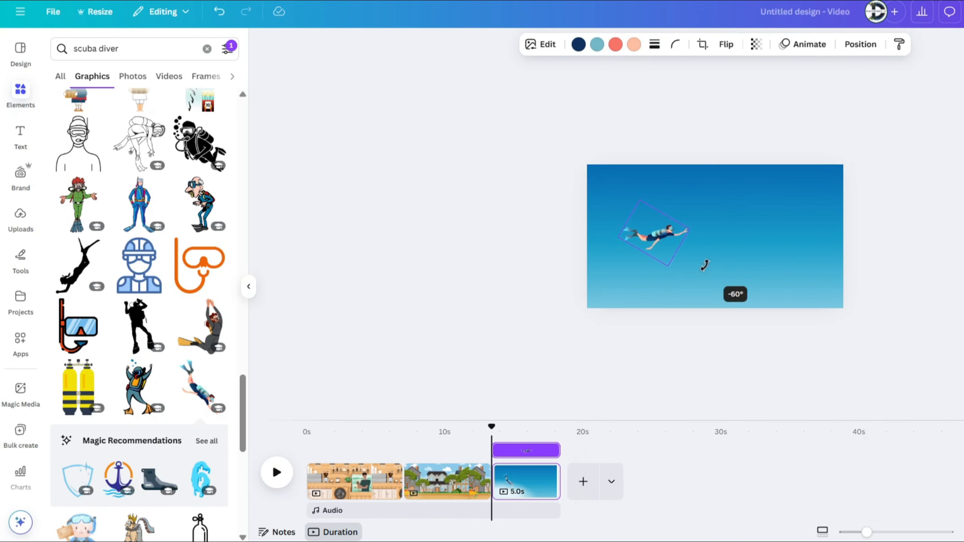
{"action": "left_click_drag", "start_coordinate": [653, 232], "coordinate": [611, 206]}
{"action": "left_click_drag", "start_coordinate": [647, 206], "coordinate": [612, 173]}
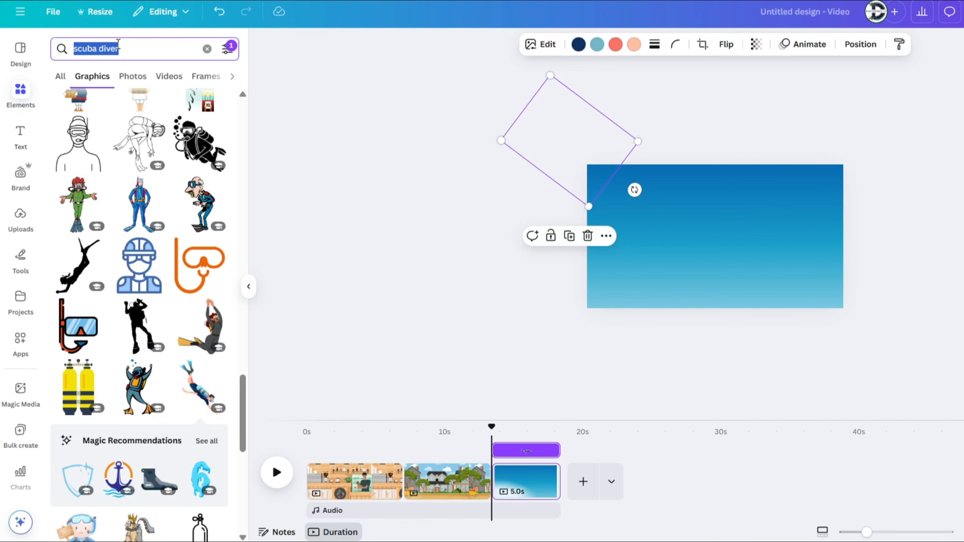
Step: Search the animated graphics for "fish"
{"action": "type", "text": "fish"}
{"action": "key", "text": "Return"}
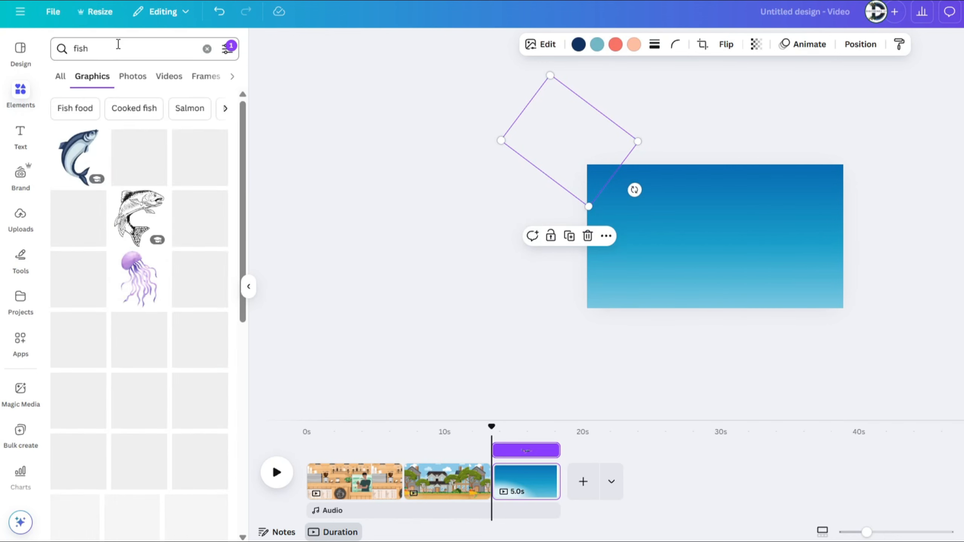
{"action": "left_click", "coordinate": [229, 47]}
{"action": "left_click", "coordinate": [144, 422]}
{"action": "left_click", "coordinate": [66, 269]}
{"action": "left_click", "coordinate": [380, 228]}
{"action": "scroll", "coordinate": [78, 269], "scroll_direction": "down", "scroll_amount": 2}
Step: Add the red-and-white fish and the grey fish to the ocean page and scale both down
{"action": "left_click", "coordinate": [79, 268]}
{"action": "left_click", "coordinate": [79, 329]}
{"action": "left_click_drag", "start_coordinate": [828, 188], "coordinate": [680, 252]}
{"action": "left_click", "coordinate": [717, 228]}
{"action": "left_click_drag", "start_coordinate": [832, 181], "coordinate": [698, 246]}
{"action": "left_click_drag", "start_coordinate": [647, 270], "coordinate": [612, 226]}
{"action": "left_click_drag", "start_coordinate": [662, 201], "coordinate": [620, 223]}
Step: Arrange the grey fish and a duplicate of it near the page's upper-right corner, with the red-and-white fish on the left edge
{"action": "left_click_drag", "start_coordinate": [645, 269], "coordinate": [817, 192]}
{"action": "left_click_drag", "start_coordinate": [601, 232], "coordinate": [601, 262]}
{"action": "left_click_drag", "start_coordinate": [779, 208], "coordinate": [817, 198]}
{"action": "key", "text": "ctrl+d"}
{"action": "left_click", "coordinate": [600, 263]}
{"action": "left_click_drag", "start_coordinate": [620, 276], "coordinate": [611, 271]}
{"action": "left_click_drag", "start_coordinate": [597, 260], "coordinate": [601, 242]}
Step: Add the animated jellyfish from the magic recommendations, scale it down and place it in the page's lower-left area
{"action": "scroll", "coordinate": [182, 351], "scroll_direction": "down", "scroll_amount": 1}
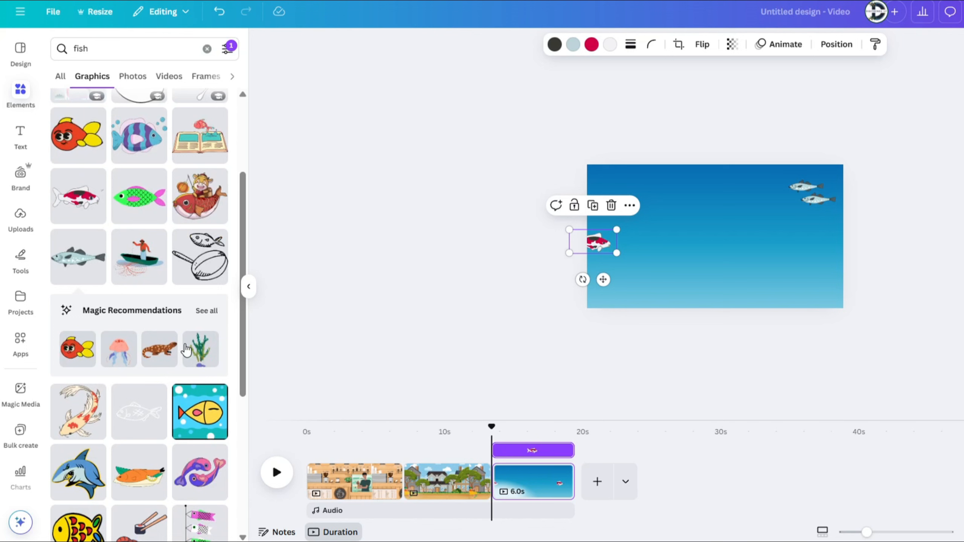
{"action": "left_click", "coordinate": [114, 357]}
{"action": "left_click_drag", "start_coordinate": [768, 180], "coordinate": [705, 245]}
{"action": "left_click_drag", "start_coordinate": [675, 273], "coordinate": [674, 269]}
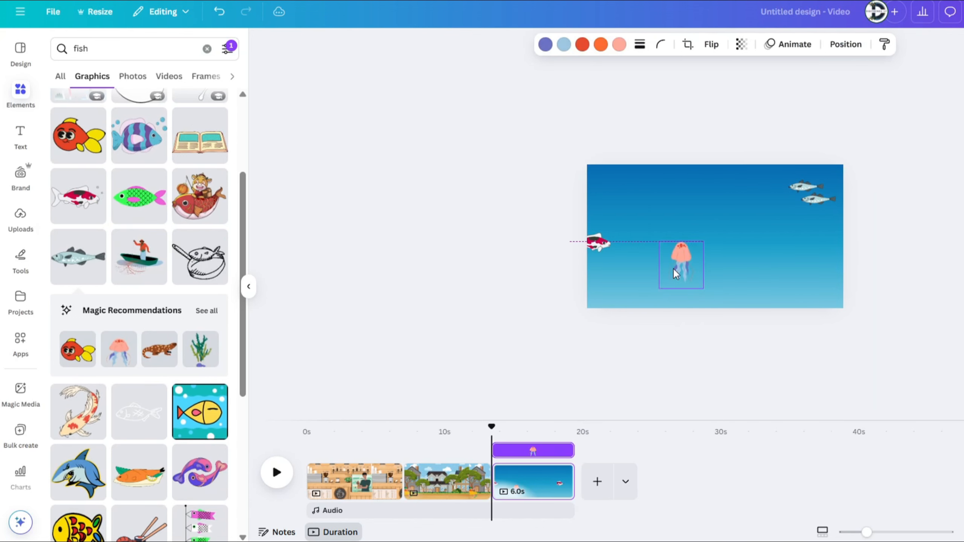
{"action": "left_click_drag", "start_coordinate": [673, 269], "coordinate": [631, 283]}
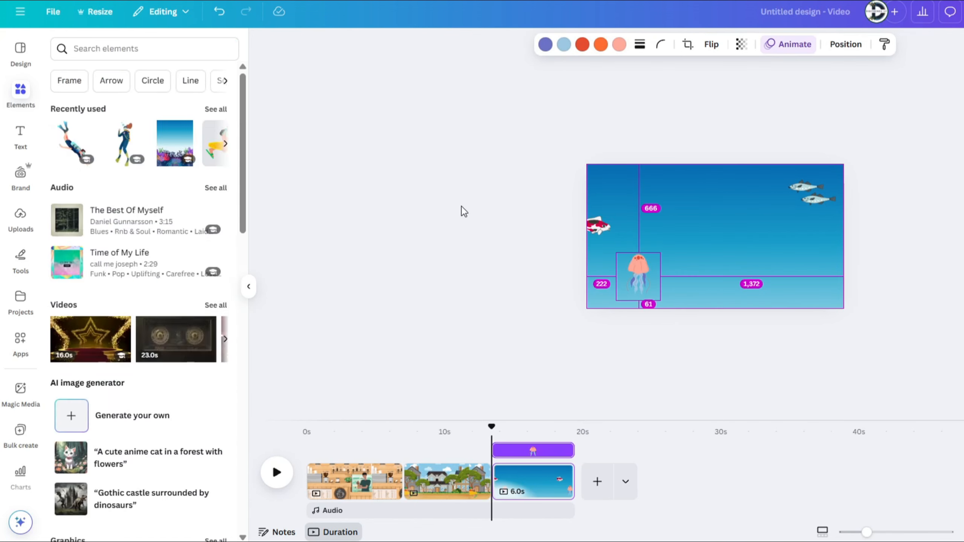
Step: Move the diver to the top of the layer order and group the background with all the sea animals
{"action": "key", "text": "alt+1"}
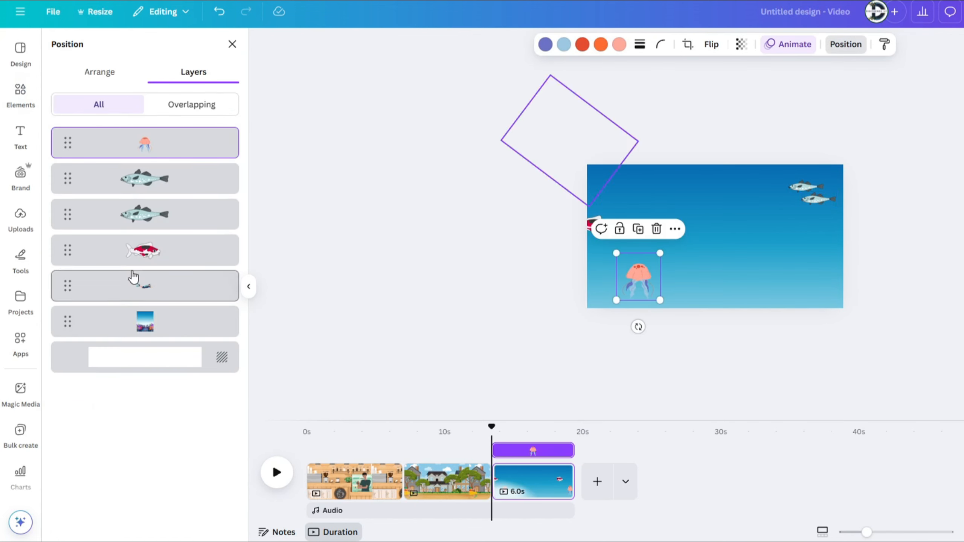
{"action": "left_click_drag", "start_coordinate": [168, 285], "coordinate": [167, 143]}
{"action": "left_click", "coordinate": [157, 187]}
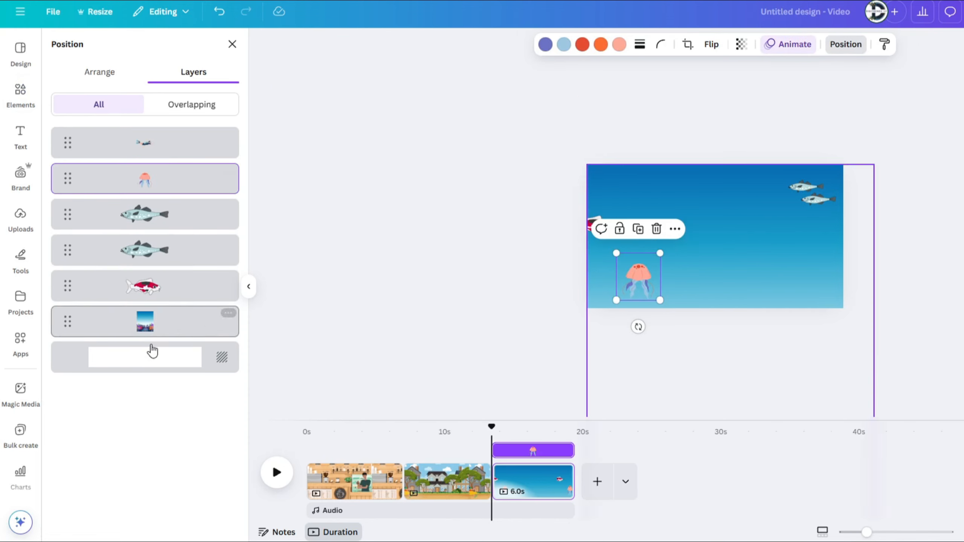
{"action": "left_click", "coordinate": [178, 328], "text": "shift"}
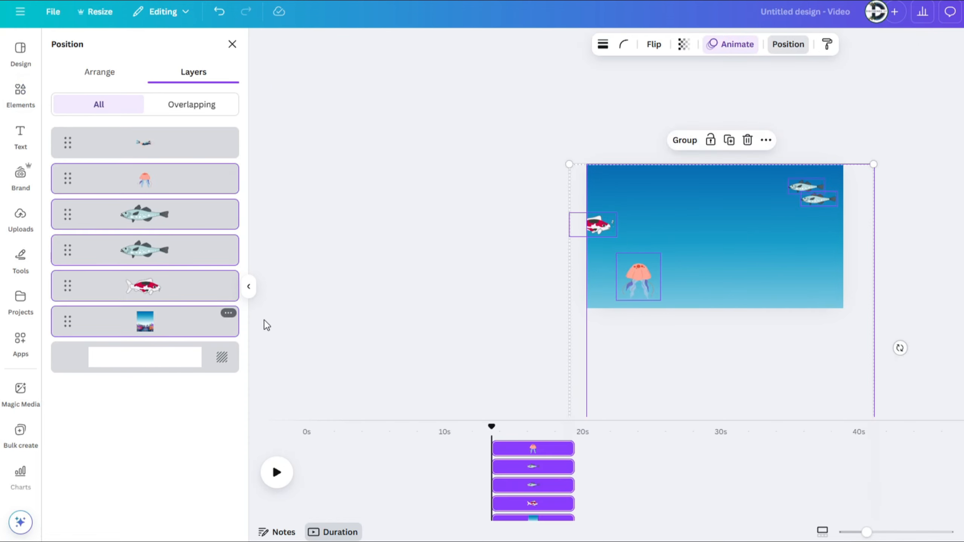
{"action": "left_click", "coordinate": [685, 140]}
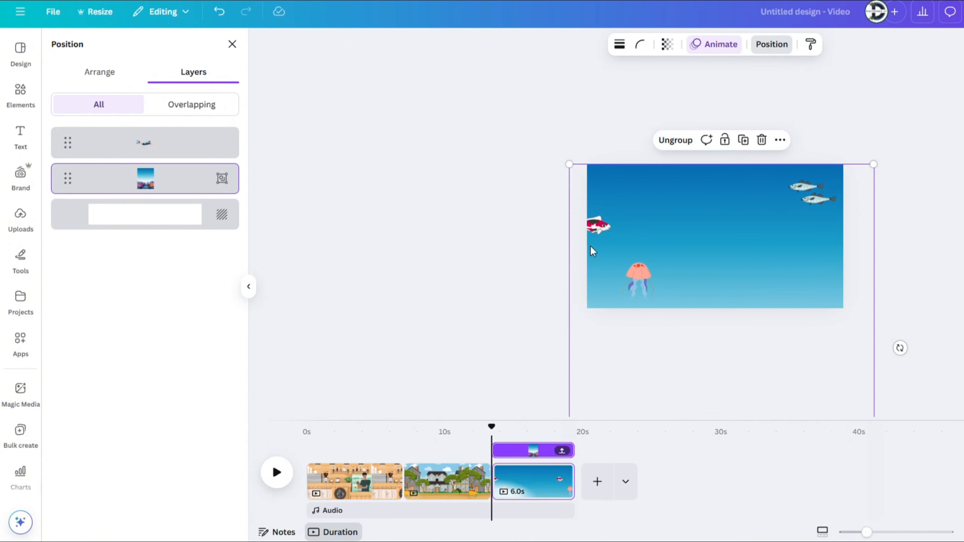
Step: Shift the grouped scene upward to expose the coral seafloor and search the graphics for "treasure"
{"action": "left_click_drag", "start_coordinate": [743, 325], "coordinate": [737, 195]}
{"action": "left_click_drag", "start_coordinate": [799, 285], "coordinate": [799, 252]}
{"action": "left_click", "coordinate": [20, 93]}
{"action": "type", "text": "treasure"}
{"action": "key", "text": "Return"}
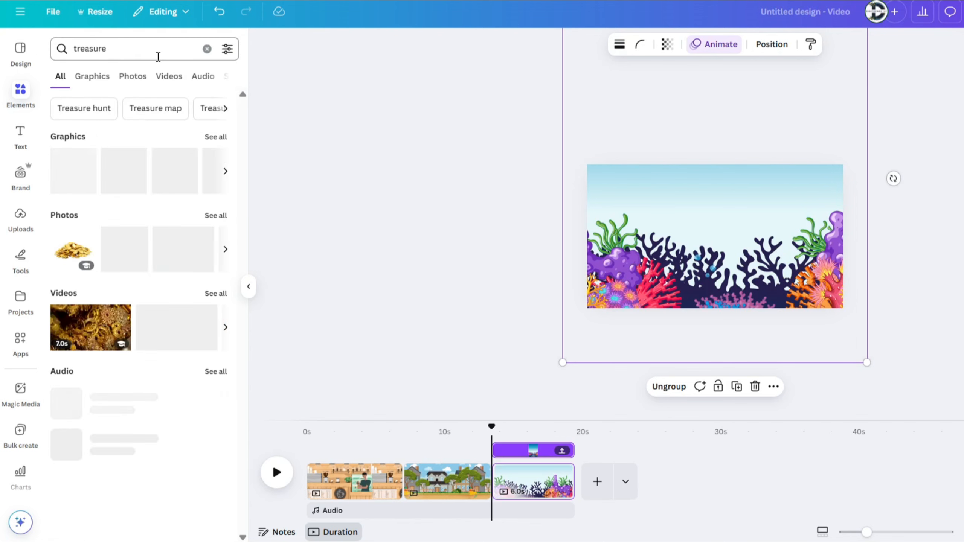
{"action": "left_click", "coordinate": [92, 77]}
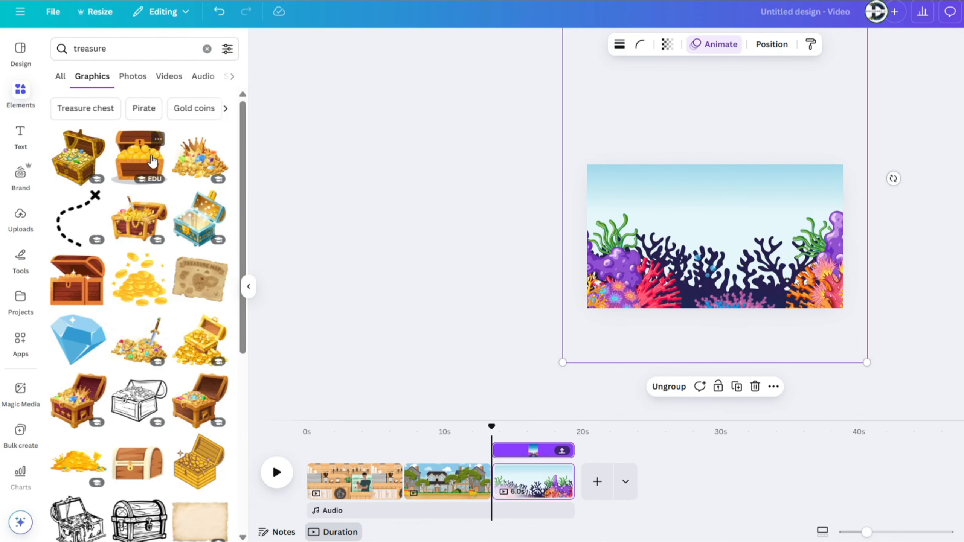
Step: Add the treasure island book and the yellow treasure chest, scaled down and placed side by side on the seafloor
{"action": "left_click", "coordinate": [200, 157]}
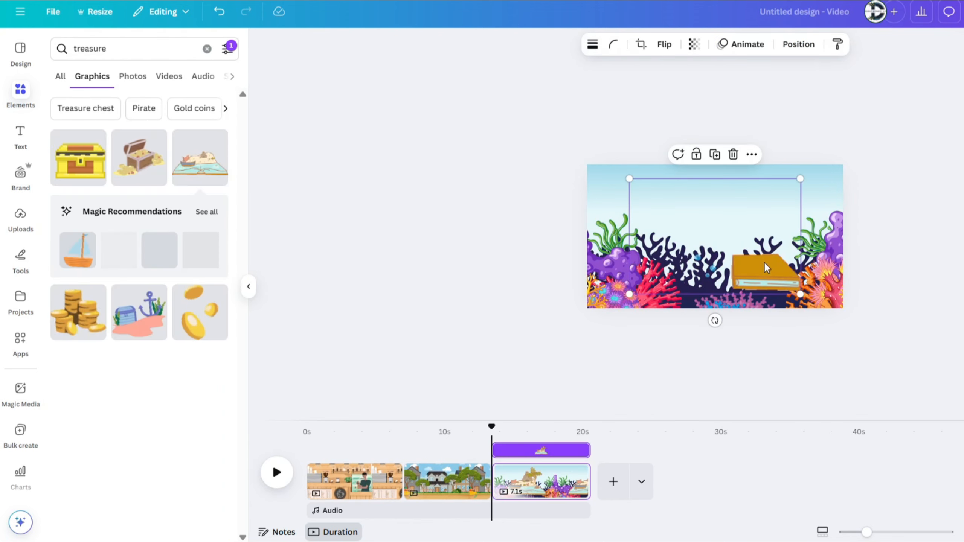
{"action": "left_click_drag", "start_coordinate": [628, 179], "coordinate": [708, 232]}
{"action": "left_click_drag", "start_coordinate": [749, 277], "coordinate": [742, 291]}
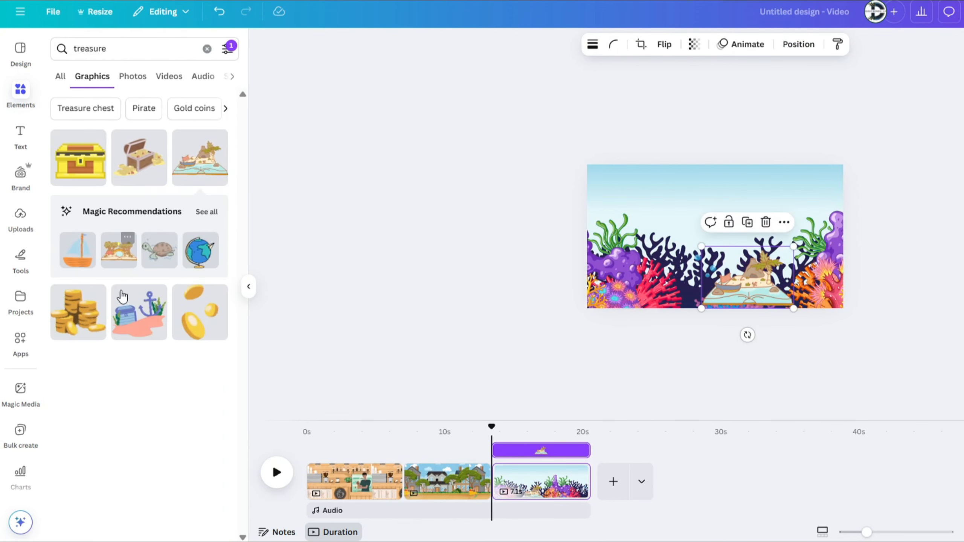
{"action": "left_click", "coordinate": [78, 157]}
{"action": "left_click_drag", "start_coordinate": [715, 247], "coordinate": [683, 275]}
{"action": "left_click_drag", "start_coordinate": [761, 207], "coordinate": [686, 291]}
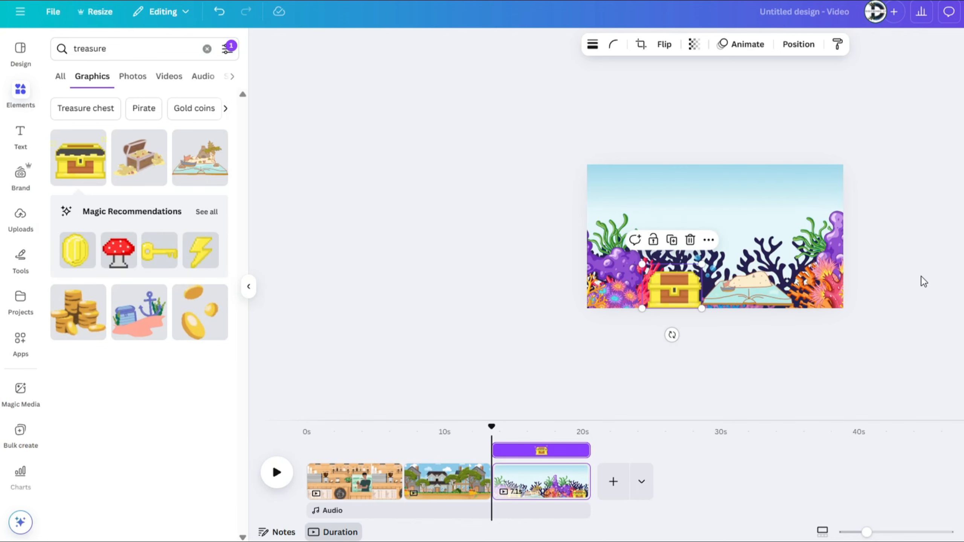
{"action": "left_click", "coordinate": [921, 277]}
Step: Move the grouped scene back down to show the open water, and duplicate the page
{"action": "left_click_drag", "start_coordinate": [719, 227], "coordinate": [737, 268]}
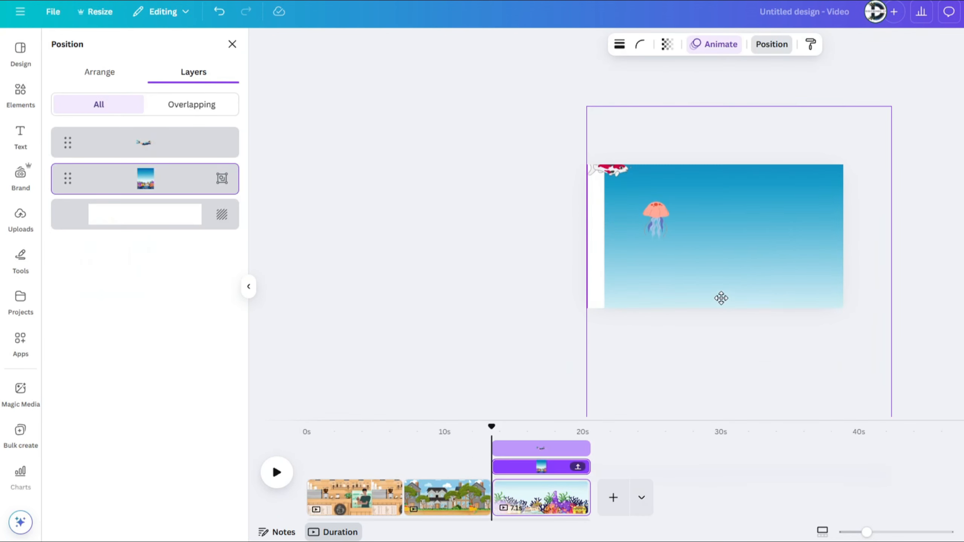
{"action": "left_click", "coordinate": [183, 148]}
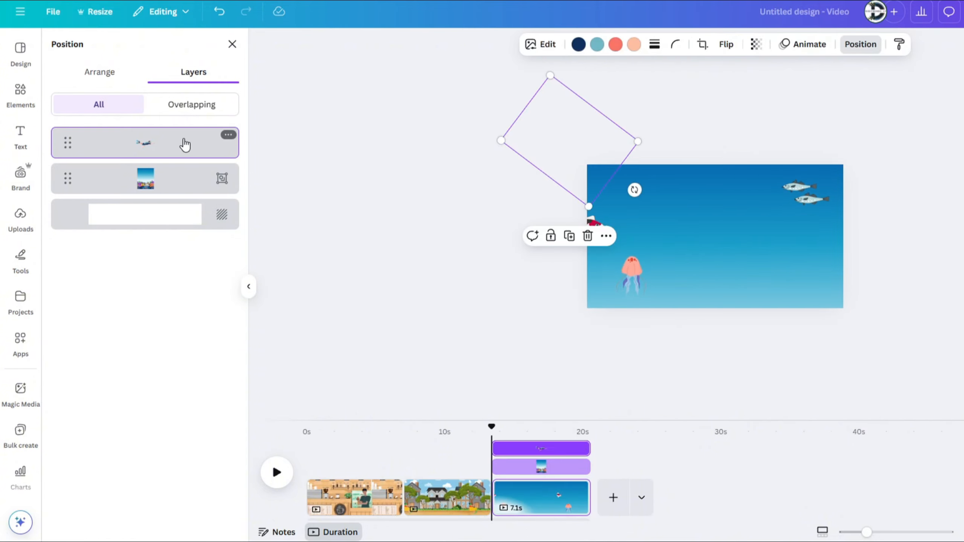
{"action": "right_click", "coordinate": [545, 479]}
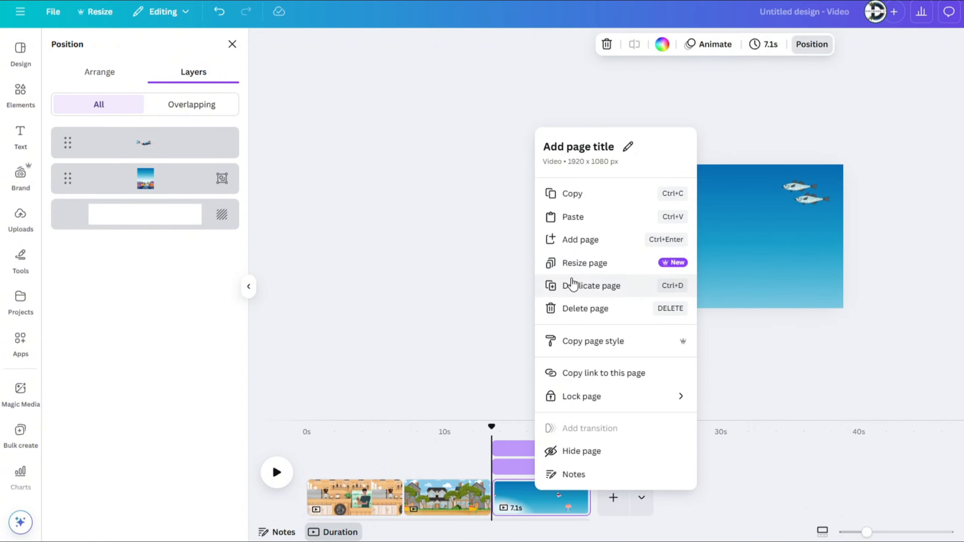
{"action": "left_click", "coordinate": [575, 282]}
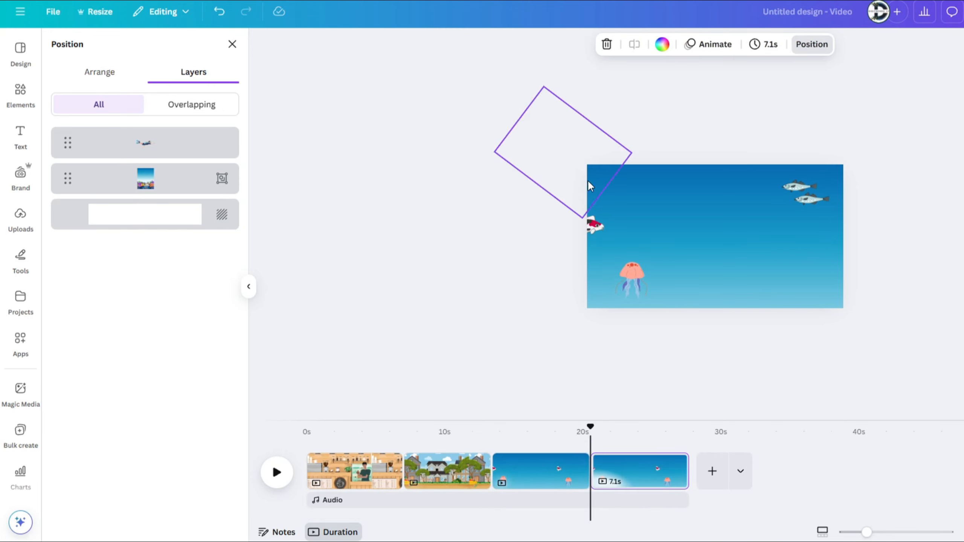
Step: Move the diver into the upper-left part of the duplicated page and tilt it slightly clockwise
{"action": "left_click_drag", "start_coordinate": [590, 173], "coordinate": [678, 210]}
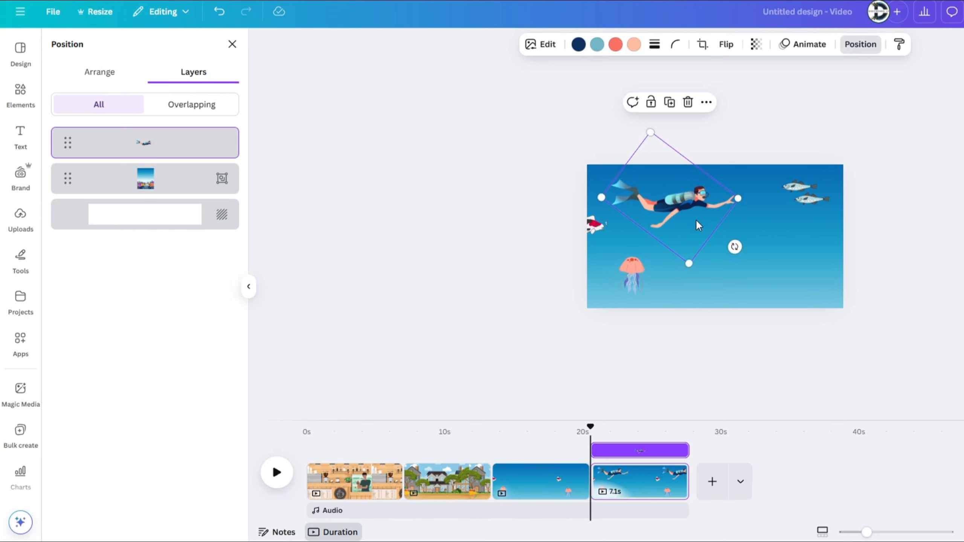
{"action": "left_click_drag", "start_coordinate": [734, 246], "coordinate": [726, 249]}
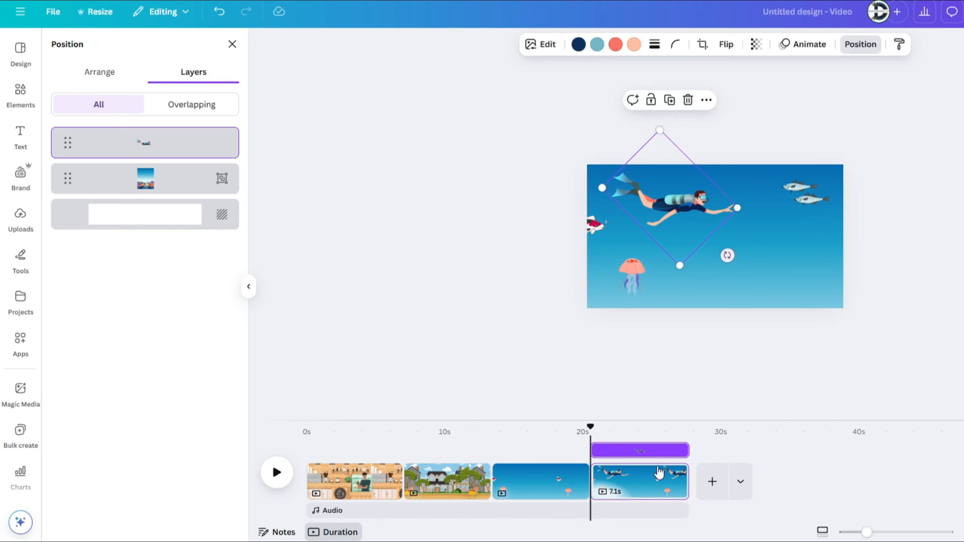
Step: Duplicate the diver page and, on the copy, shift the grouped scene upward and place the diver lower in the right half
{"action": "right_click", "coordinate": [633, 479]}
{"action": "left_click", "coordinate": [693, 266]}
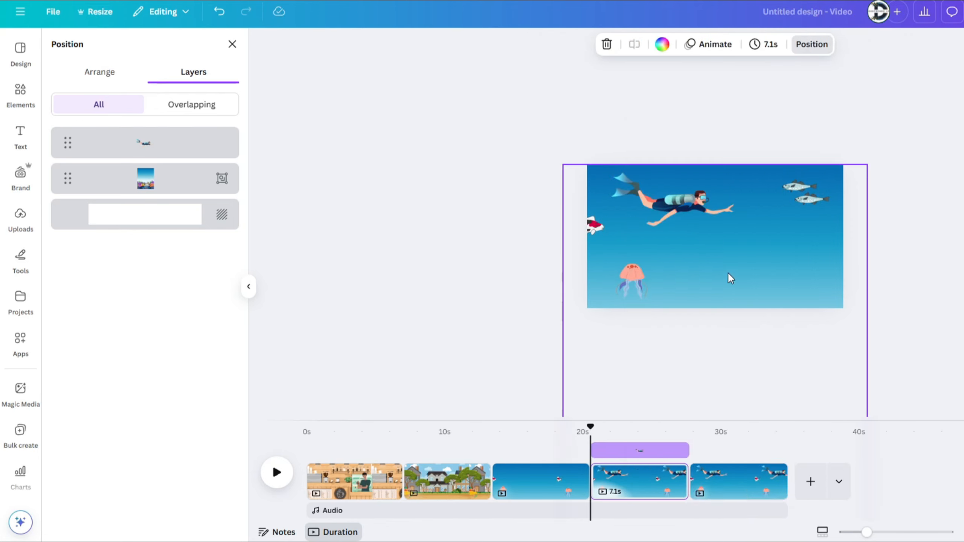
{"action": "left_click", "coordinate": [805, 263]}
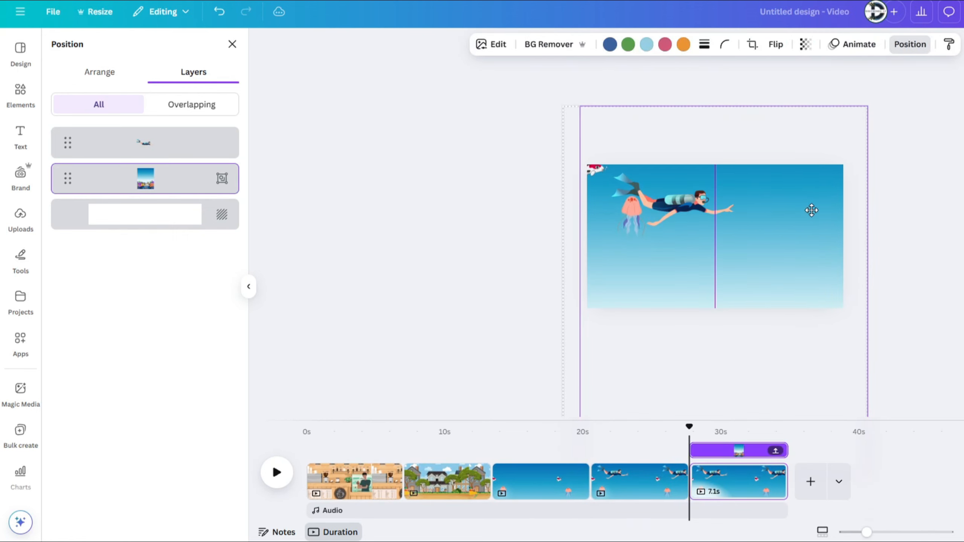
{"action": "left_click", "coordinate": [721, 211]}
{"action": "left_click_drag", "start_coordinate": [685, 207], "coordinate": [782, 255]}
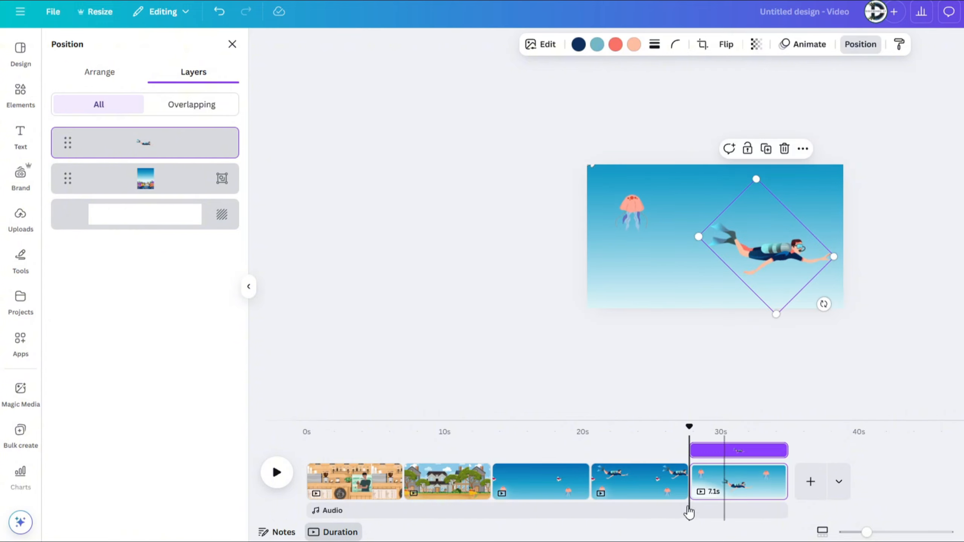
Step: Duplicate the last page again and raise its grouped scene until the coral seafloor and treasure are exposed
{"action": "right_click", "coordinate": [724, 481]}
{"action": "left_click", "coordinate": [784, 279]}
{"action": "left_click_drag", "start_coordinate": [682, 256], "coordinate": [679, 185]}
{"action": "left_click", "coordinate": [798, 254]}
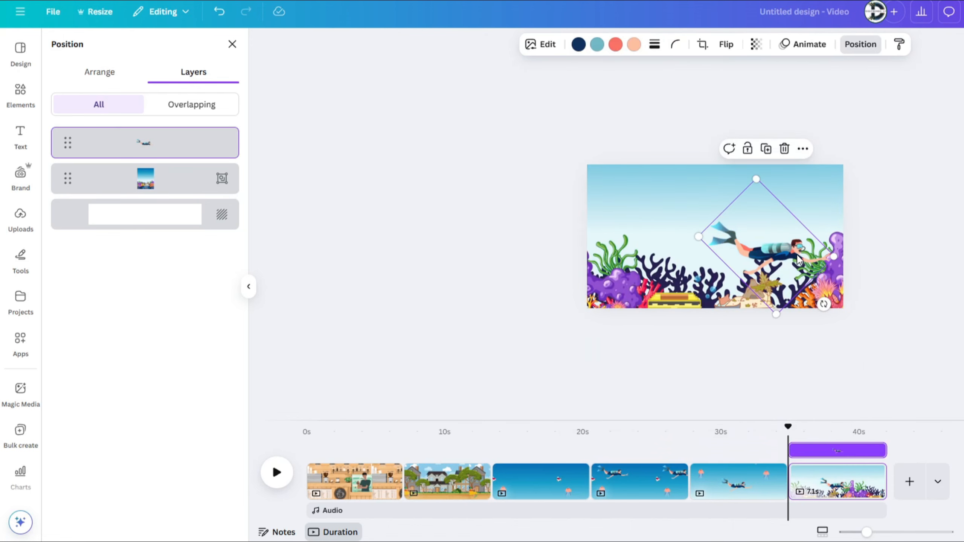
Step: Move the diver to the upper left above the treasure chest and tilt it steeply downward toward the chest
{"action": "left_click_drag", "start_coordinate": [802, 274], "coordinate": [692, 236]}
{"action": "left_click", "coordinate": [785, 250]}
{"action": "left_click", "coordinate": [668, 231]}
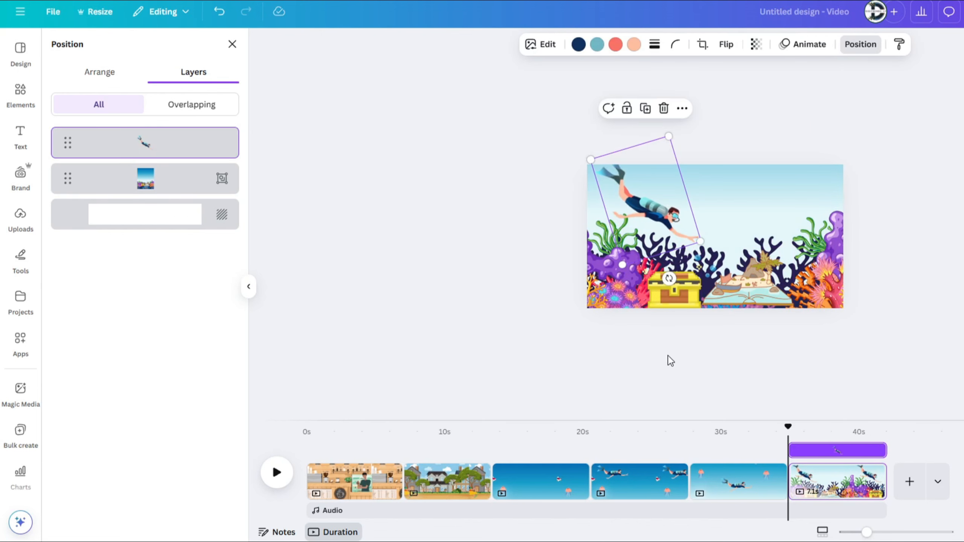
Step: Add a 2.1-second Match & Move transition between the first two underwater pages and shorten the page's duration
{"action": "left_click", "coordinate": [589, 492]}
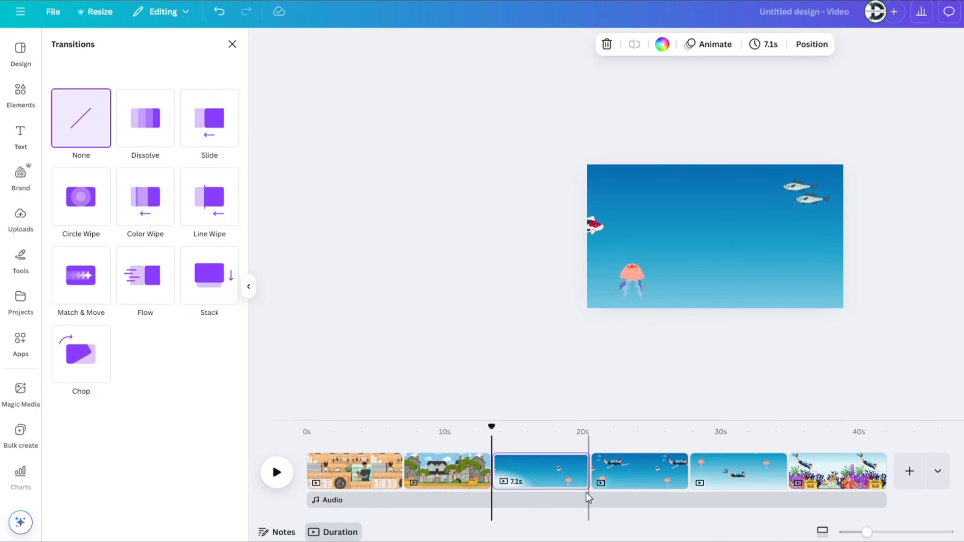
{"action": "left_click", "coordinate": [79, 288]}
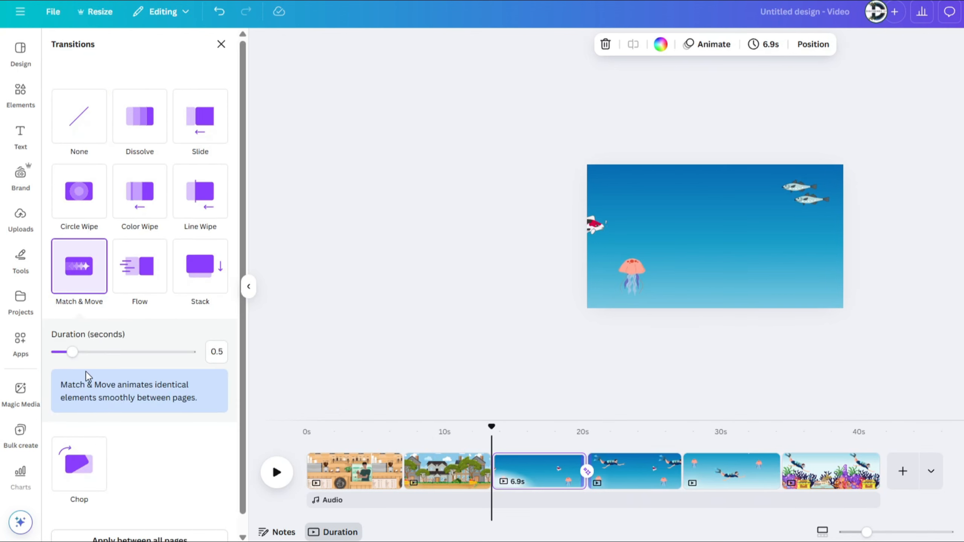
{"action": "left_click_drag", "start_coordinate": [130, 360], "coordinate": [134, 360]}
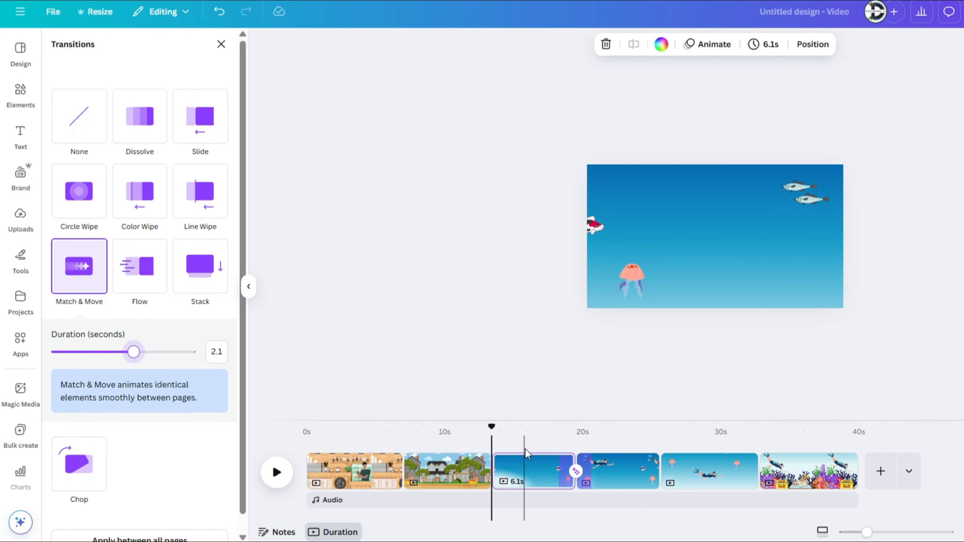
{"action": "left_click", "coordinate": [770, 44]}
{"action": "left_click", "coordinate": [695, 94]}
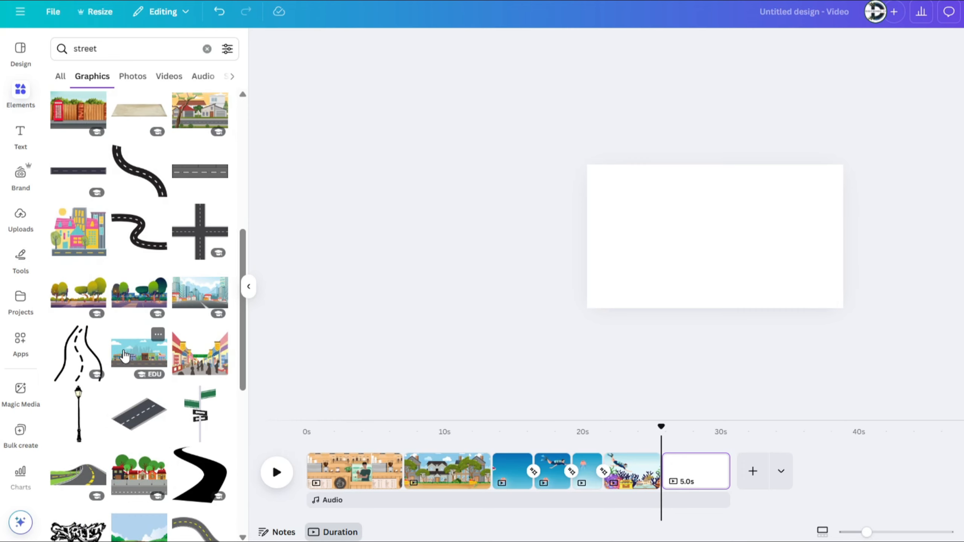
Step: Fill the new page with the shop street graphic and place the orange car, scaled down and flipped horizontally, on the road's left end
{"action": "left_click", "coordinate": [125, 356]}
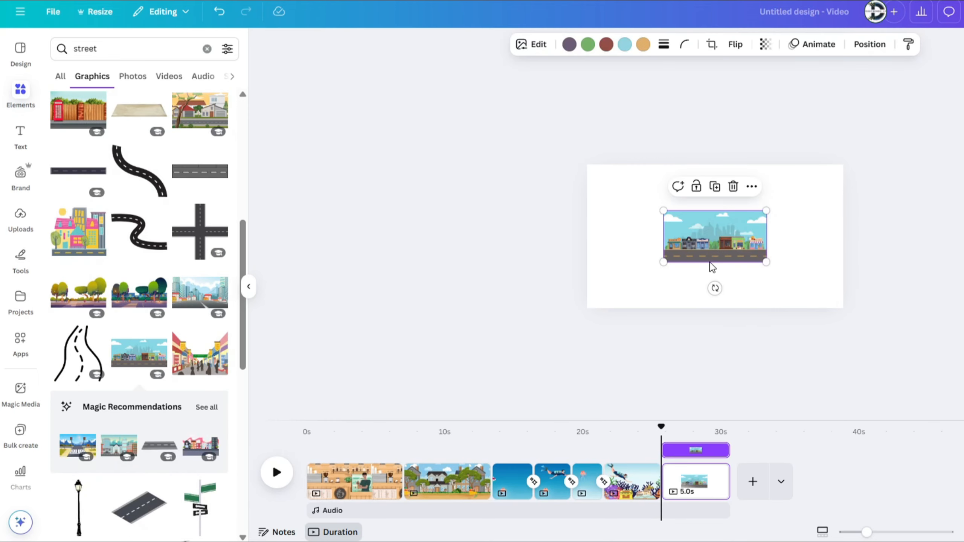
{"action": "left_click_drag", "start_coordinate": [711, 267], "coordinate": [632, 201]}
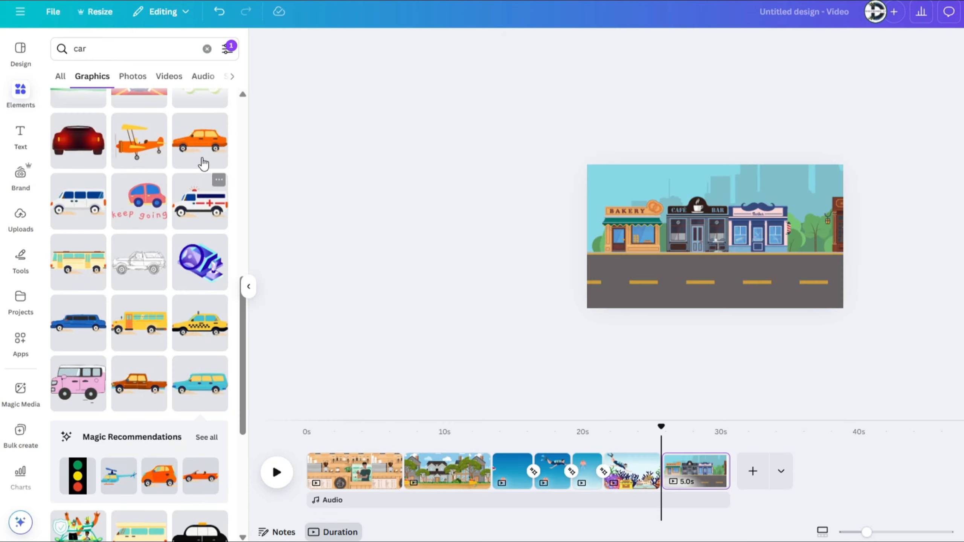
{"action": "left_click", "coordinate": [200, 141]}
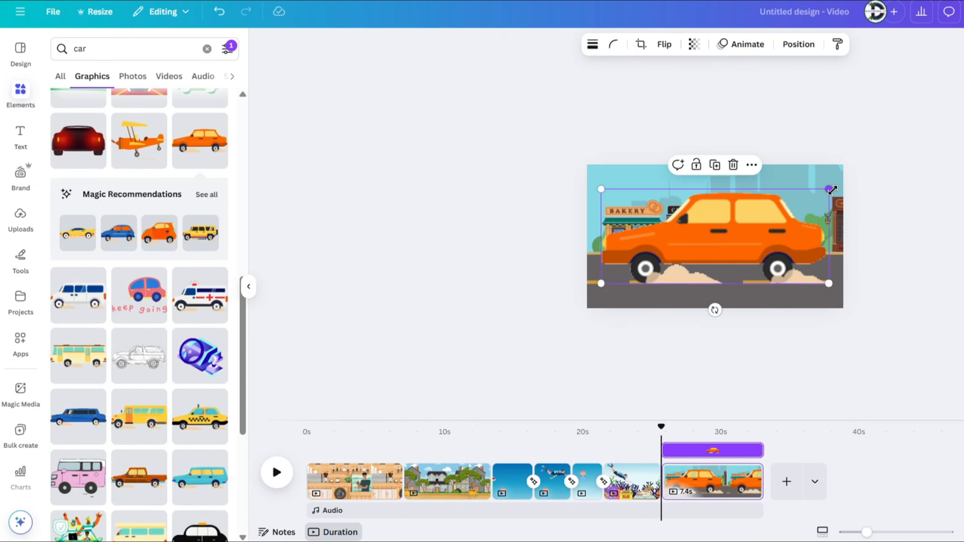
{"action": "left_click_drag", "start_coordinate": [834, 166], "coordinate": [637, 254]}
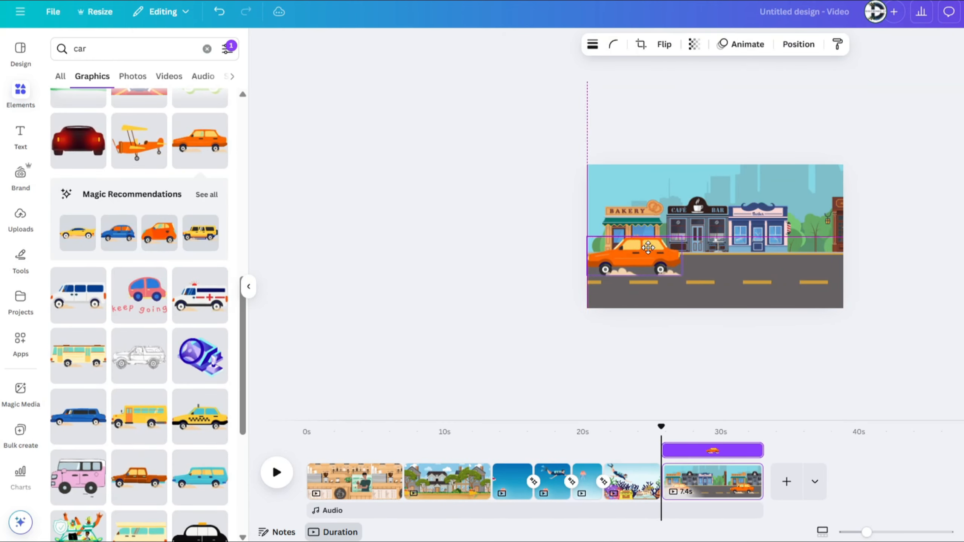
{"action": "left_click", "coordinate": [665, 44]}
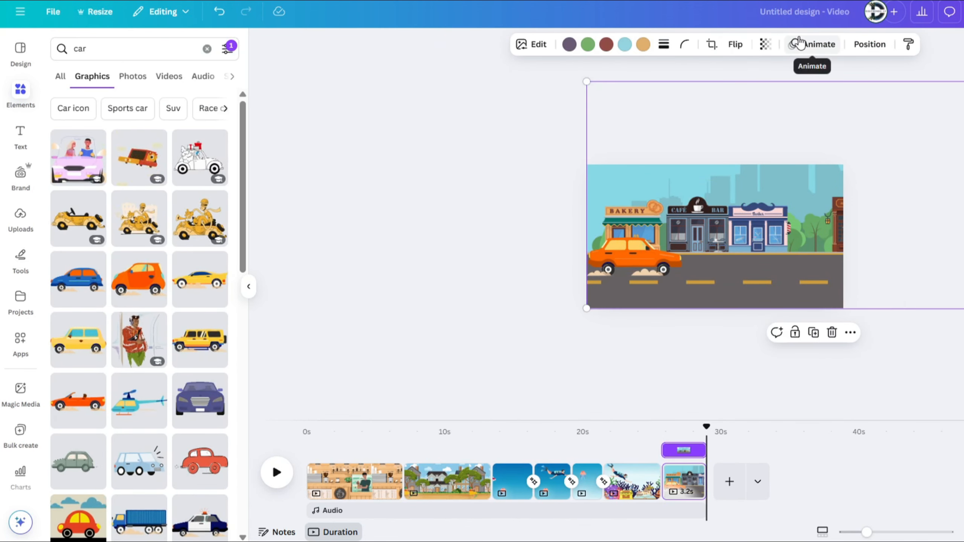
Step: Create a custom animation for the street background with a straight path moving it to the left behind the car
{"action": "left_click", "coordinate": [800, 43]}
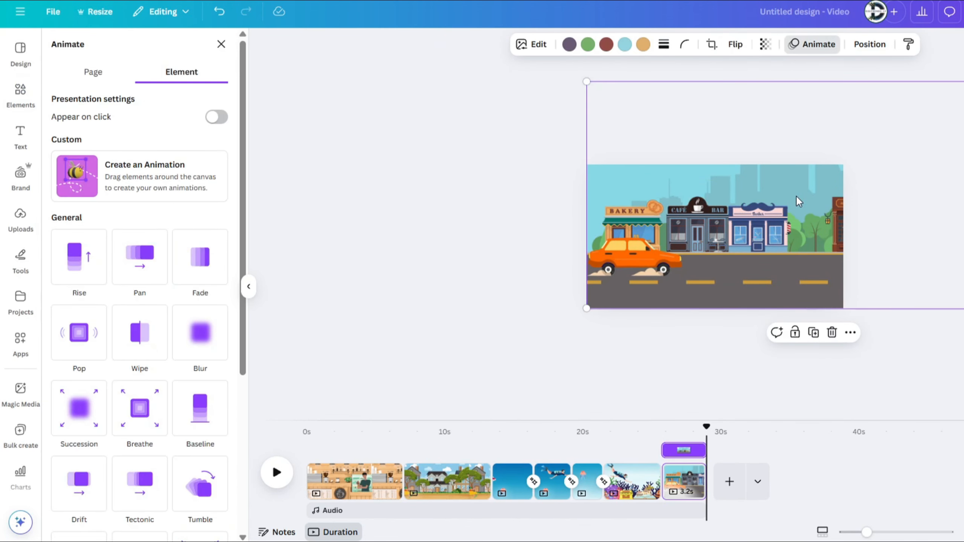
{"action": "left_click", "coordinate": [138, 197]}
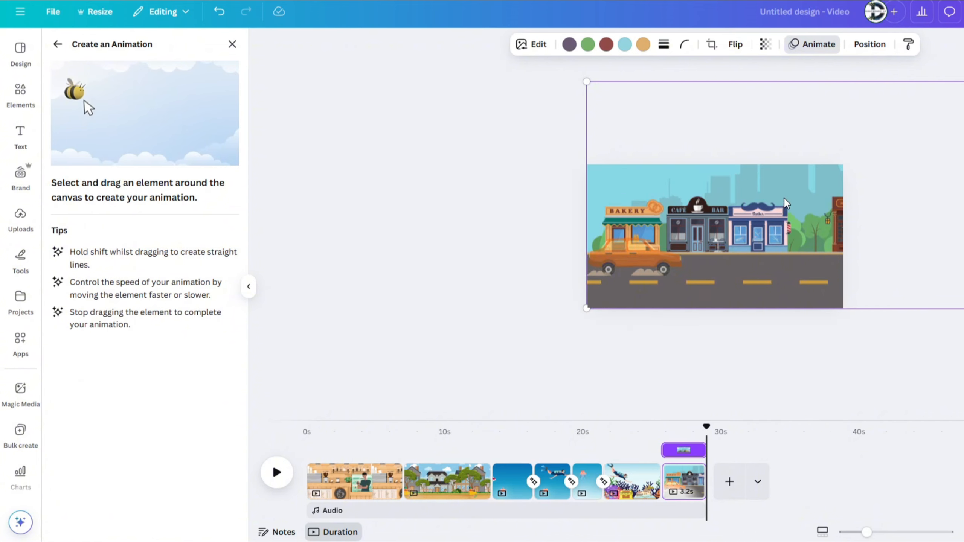
{"action": "left_click_drag", "start_coordinate": [785, 201], "coordinate": [588, 200]}
Step: Set the street animation's movement style to Smooth and reopen the style choices
{"action": "left_click", "coordinate": [146, 88]}
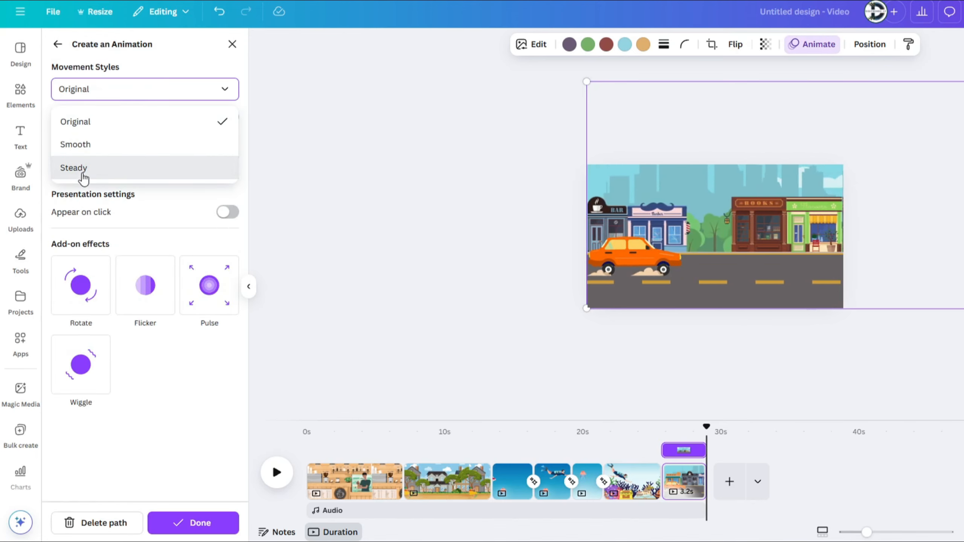
{"action": "left_click", "coordinate": [93, 142]}
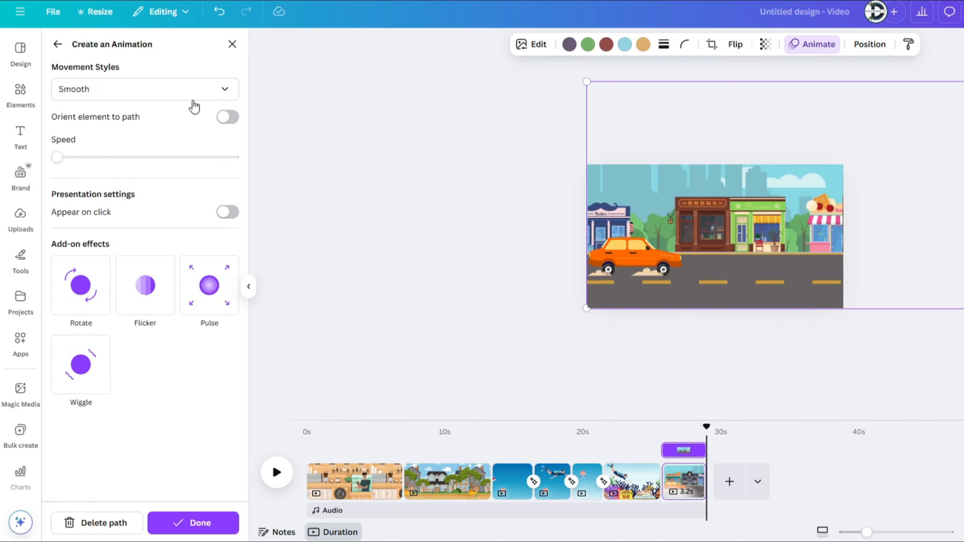
{"action": "left_click", "coordinate": [146, 89]}
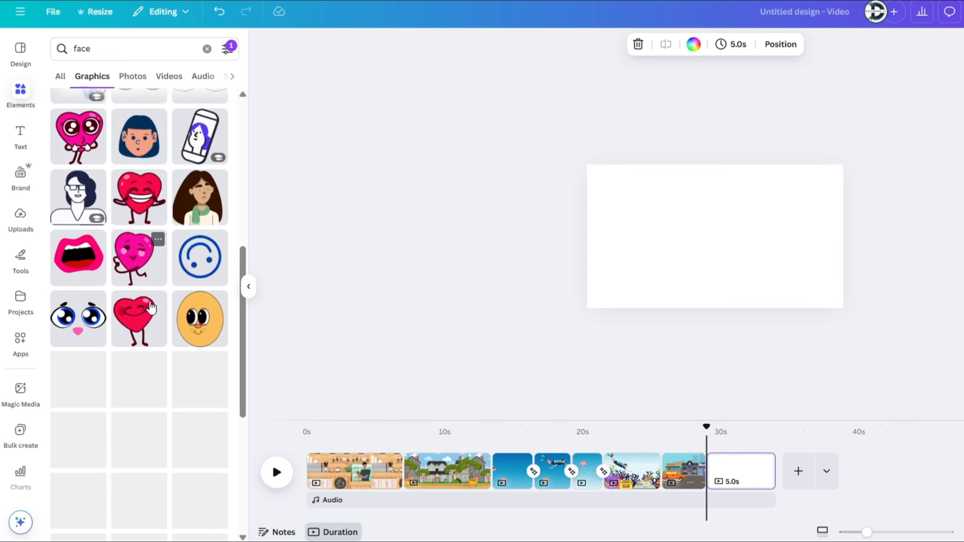
Step: Search the graphics for "person head" and "laptop", and add the orange-bearded man and the open laptop to the blank page
{"action": "scroll", "coordinate": [149, 302], "scroll_direction": "down", "scroll_amount": 2}
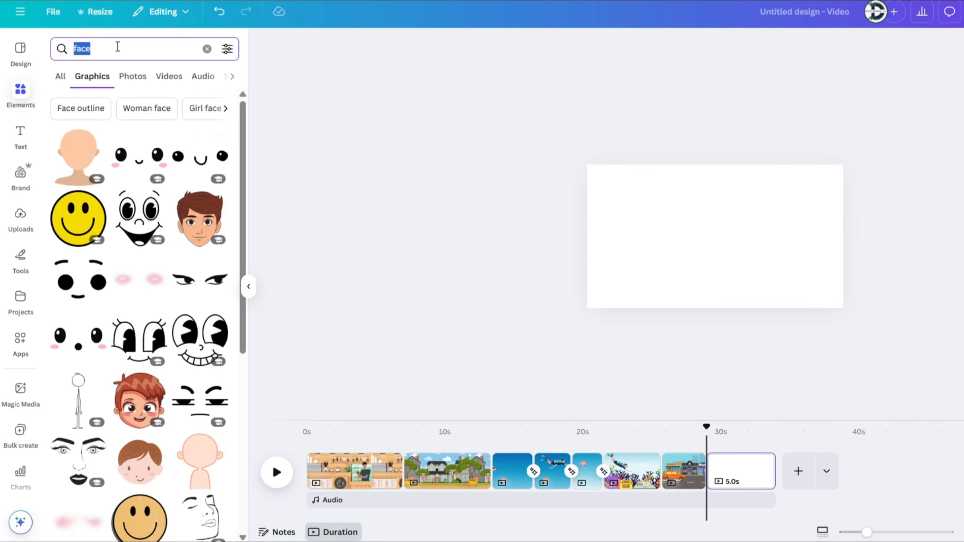
{"action": "type", "text": "person head"}
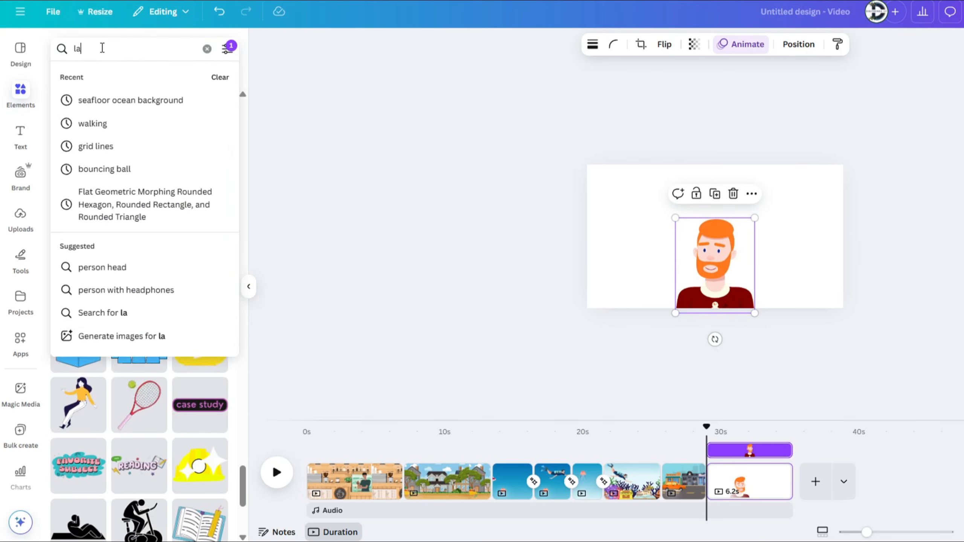
{"action": "type", "text": "ptop"}
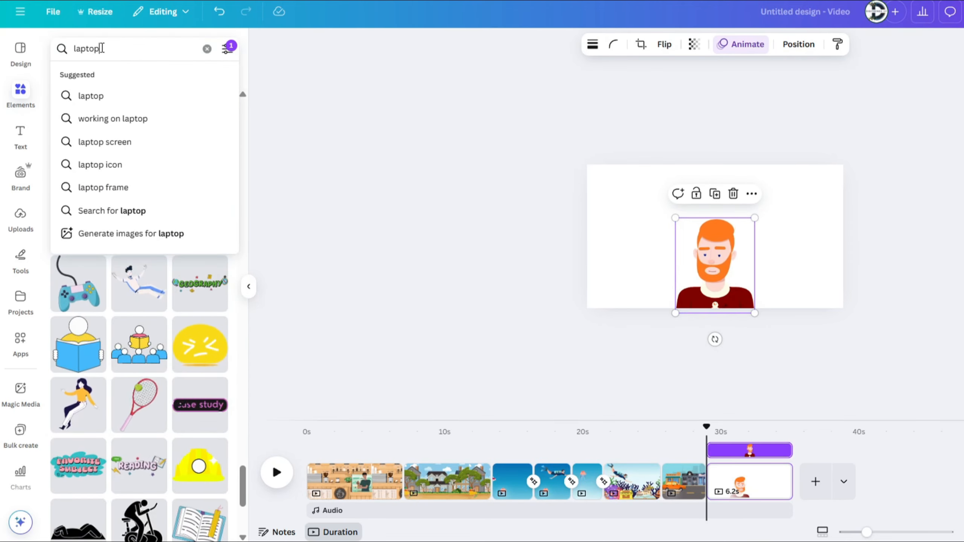
{"action": "key", "text": "Return"}
{"action": "left_click", "coordinate": [86, 208]}
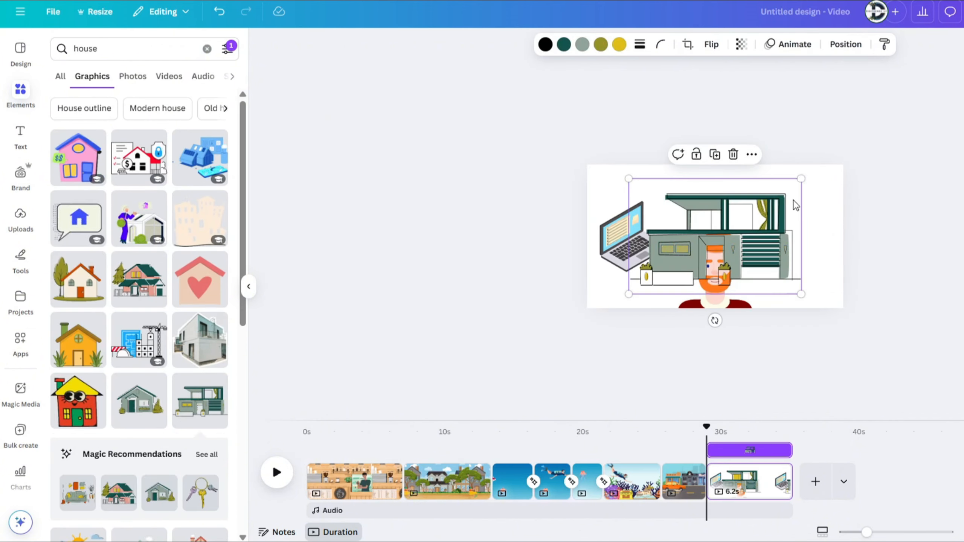
Step: Place the green modern house above the man and the red sports car to his right, and lower the laptop slightly
{"action": "left_click_drag", "start_coordinate": [791, 204], "coordinate": [787, 154]}
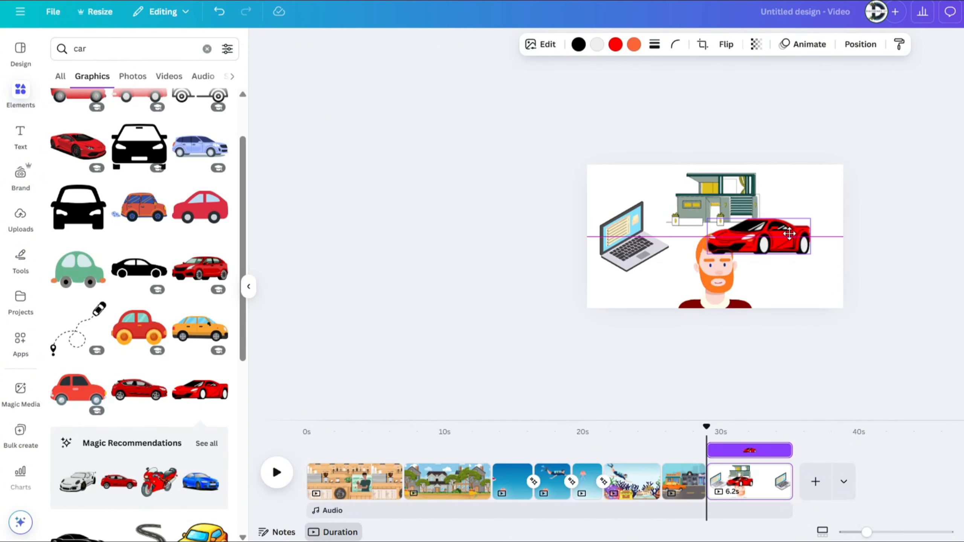
{"action": "left_click_drag", "start_coordinate": [776, 287], "coordinate": [827, 247]}
{"action": "left_click_drag", "start_coordinate": [626, 233], "coordinate": [626, 243]}
{"action": "left_click_drag", "start_coordinate": [722, 206], "coordinate": [711, 205]}
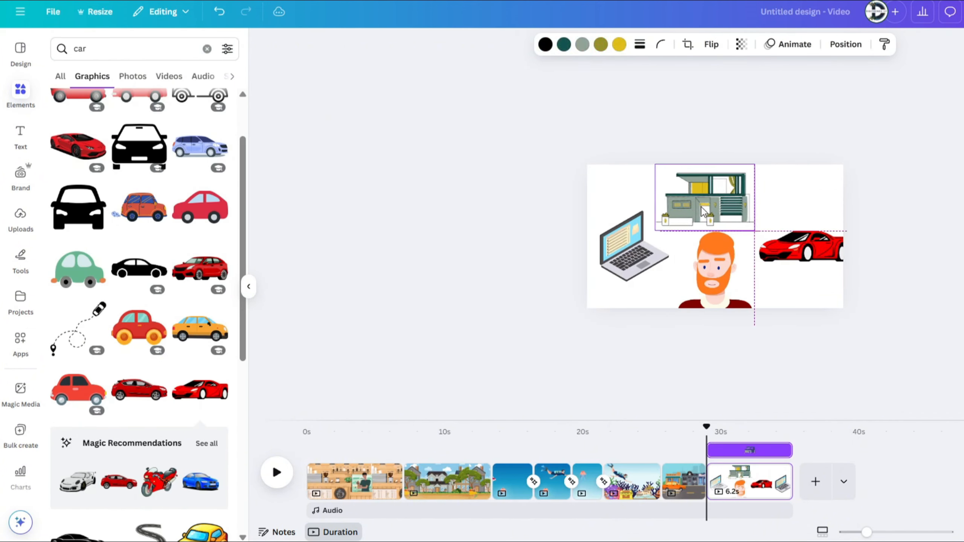
Step: Scale the bearded man down slightly and fit the whole red sports car onto the page beside him
{"action": "left_click", "coordinate": [715, 262]}
{"action": "left_click_drag", "start_coordinate": [756, 230], "coordinate": [744, 243]}
{"action": "left_click_drag", "start_coordinate": [813, 254], "coordinate": [809, 253]}
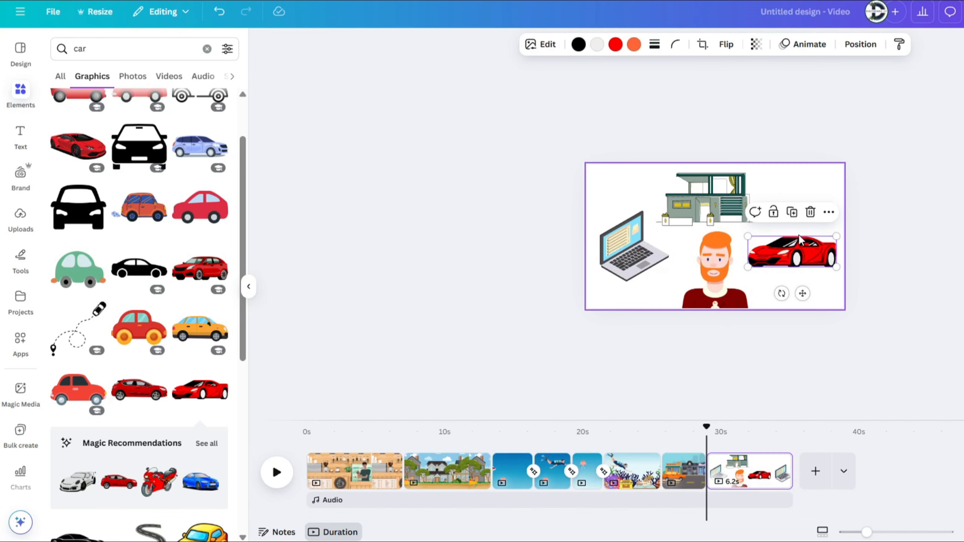
Step: Stagger the start times of the laptop, house and red car so they appear one after another, and preview the page
{"action": "right_click", "coordinate": [803, 252]}
{"action": "left_click", "coordinate": [855, 396]}
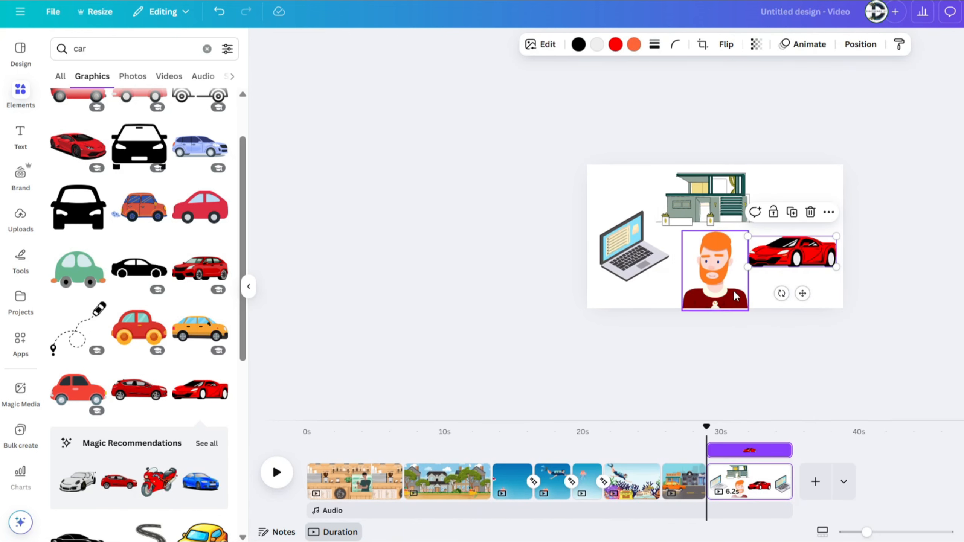
{"action": "left_click", "coordinate": [636, 277]}
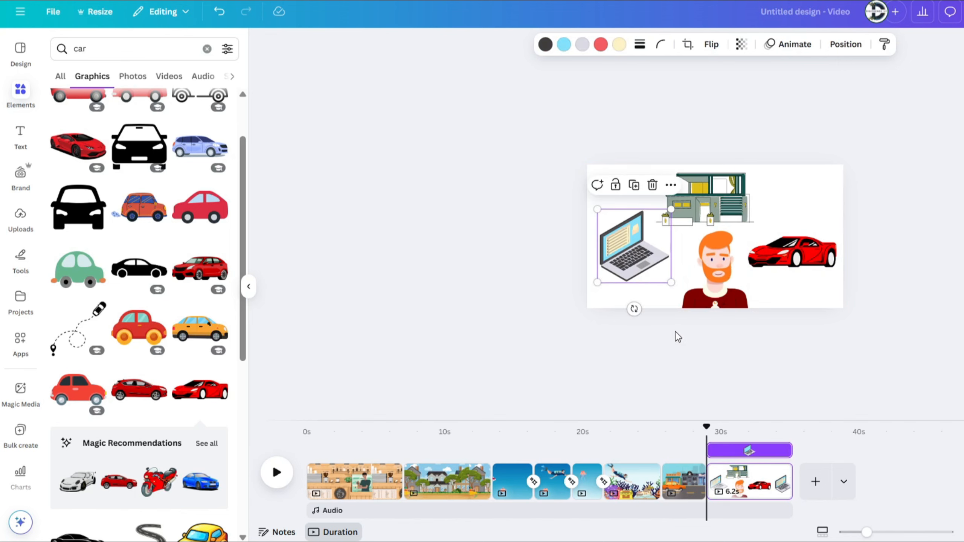
{"action": "left_click_drag", "start_coordinate": [715, 451], "coordinate": [749, 449]}
{"action": "left_click", "coordinate": [712, 183]}
{"action": "left_click", "coordinate": [791, 252]}
{"action": "key", "text": "space"}
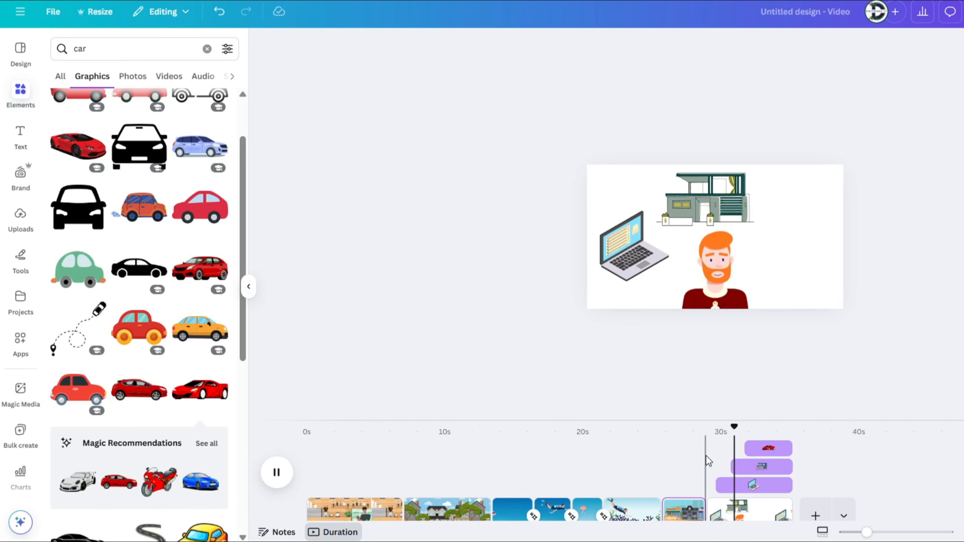
{"action": "key", "text": "space"}
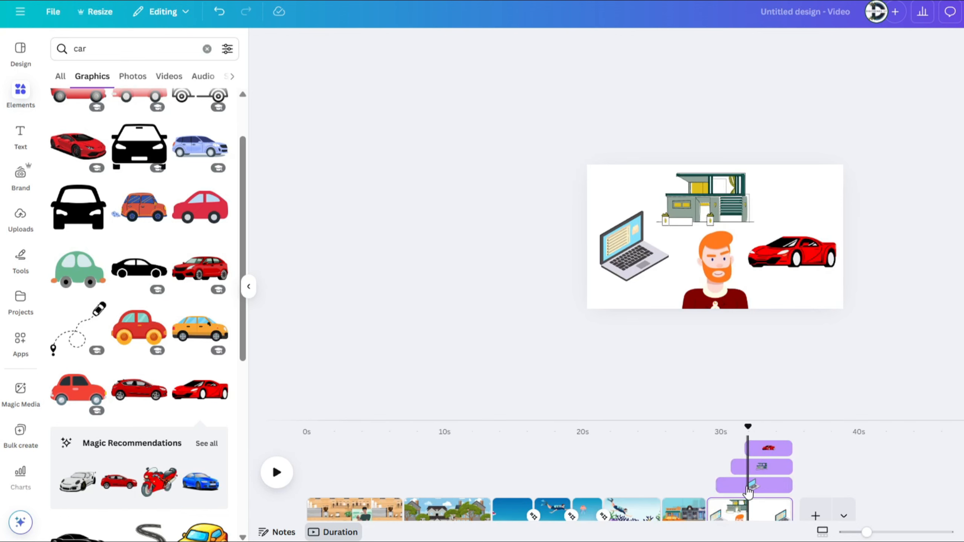